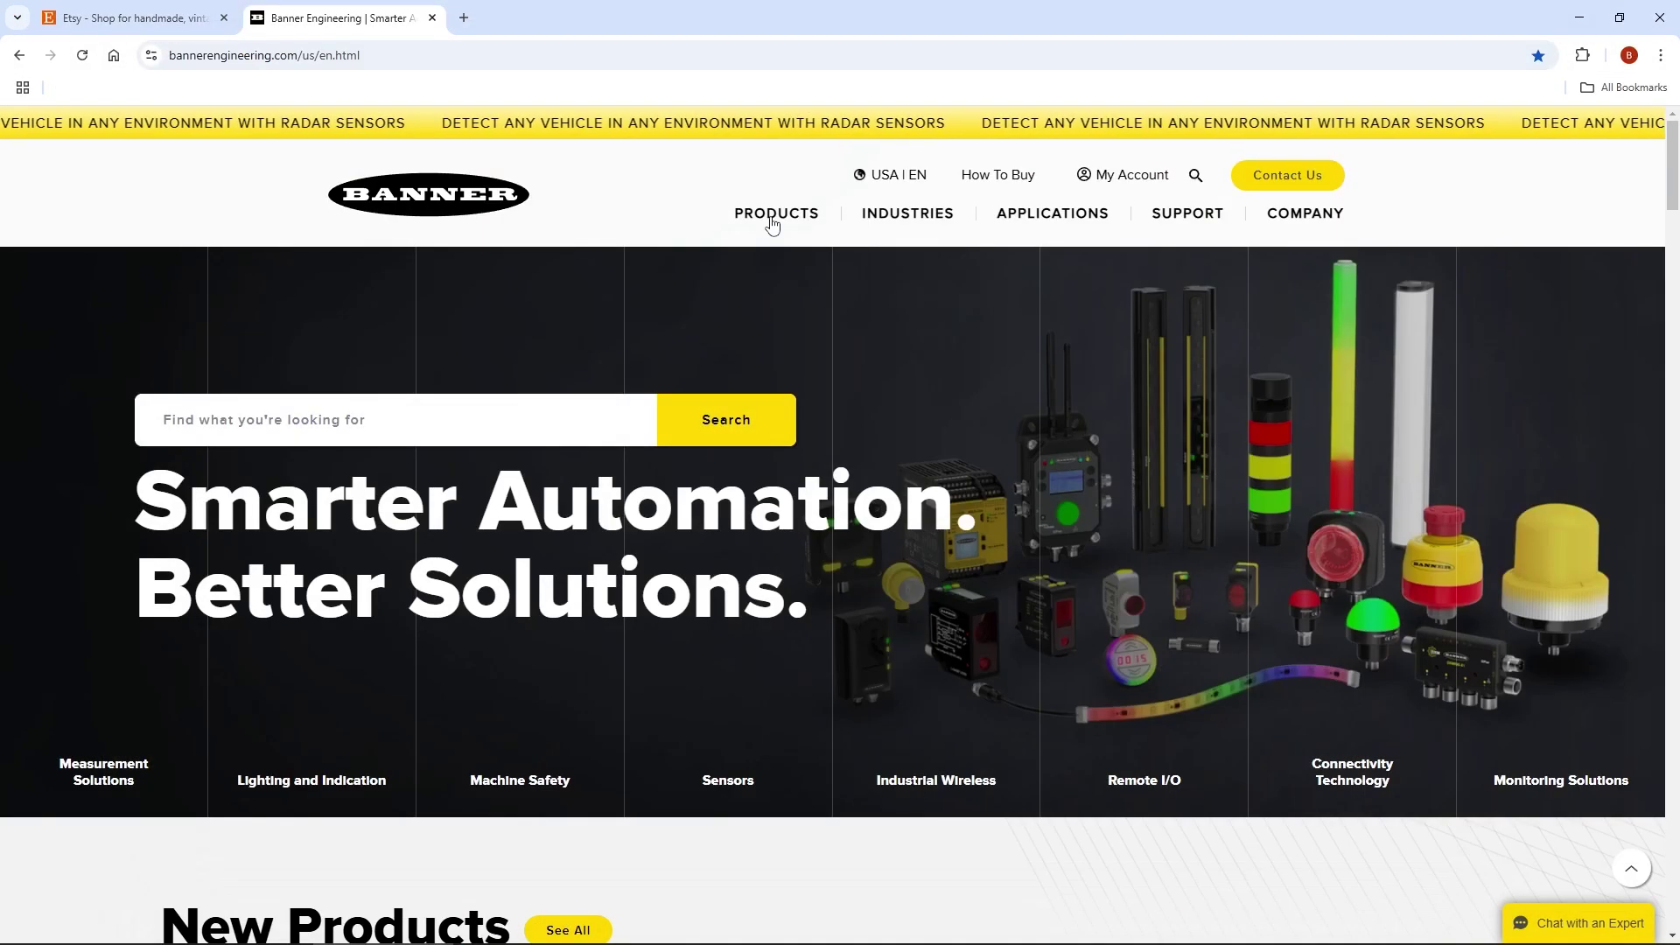
Step: Go from Banner's product categories to Software and open the IO-Link Configuration Software page
click(770, 216)
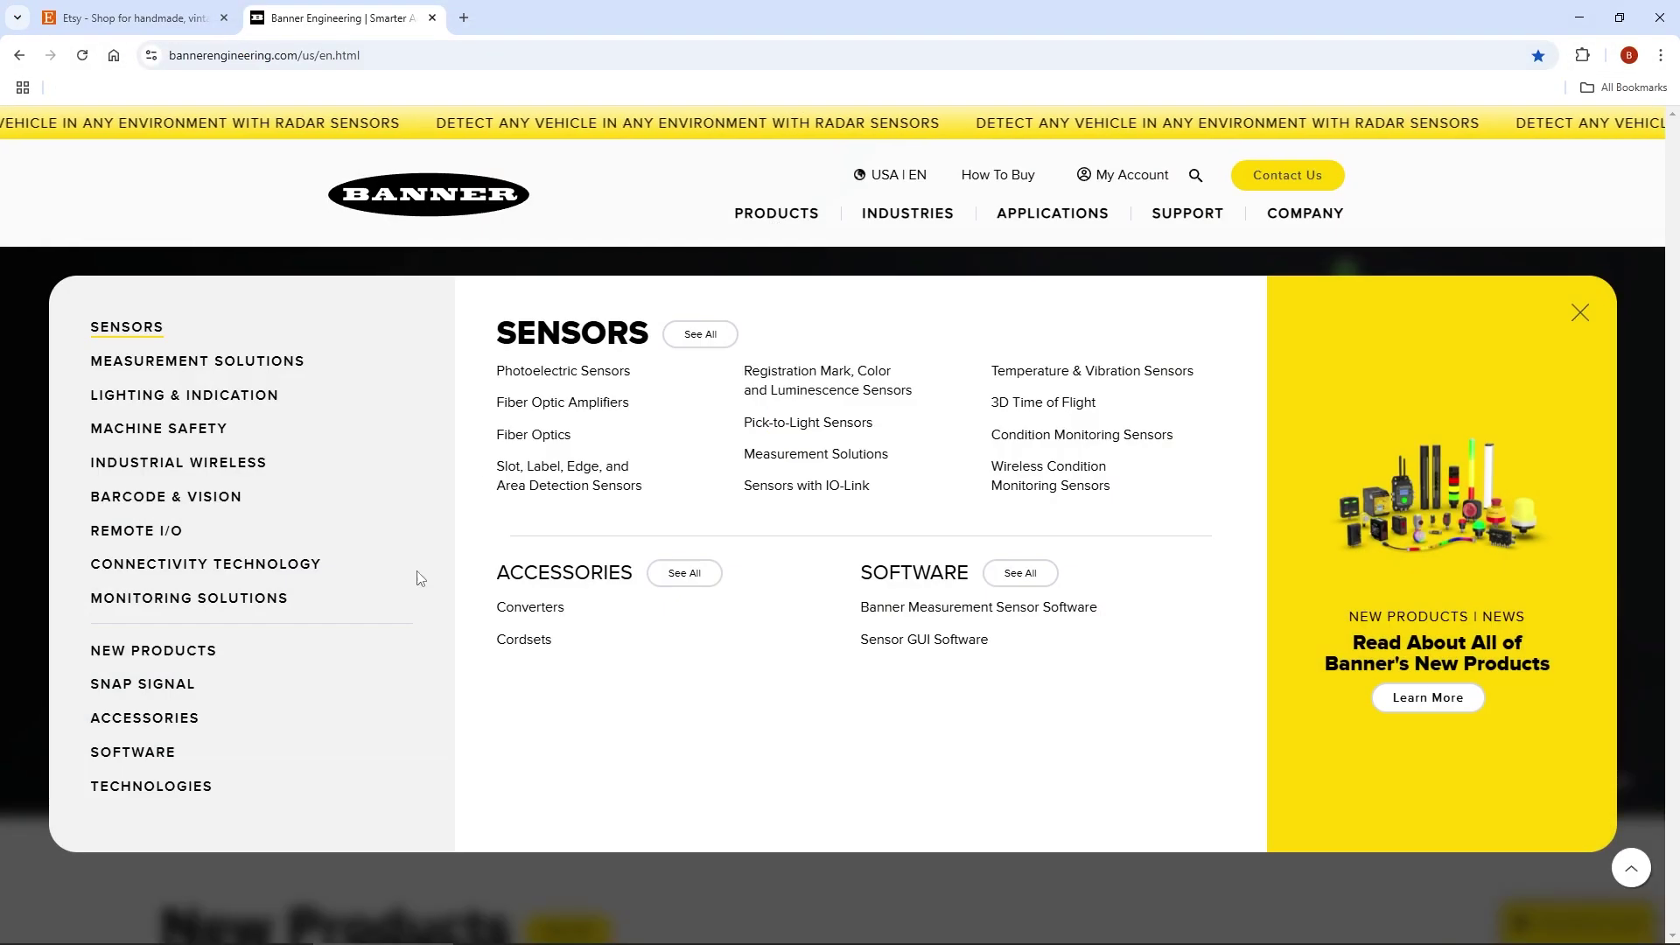
click(162, 759)
scroll(727, 637, down, 4)
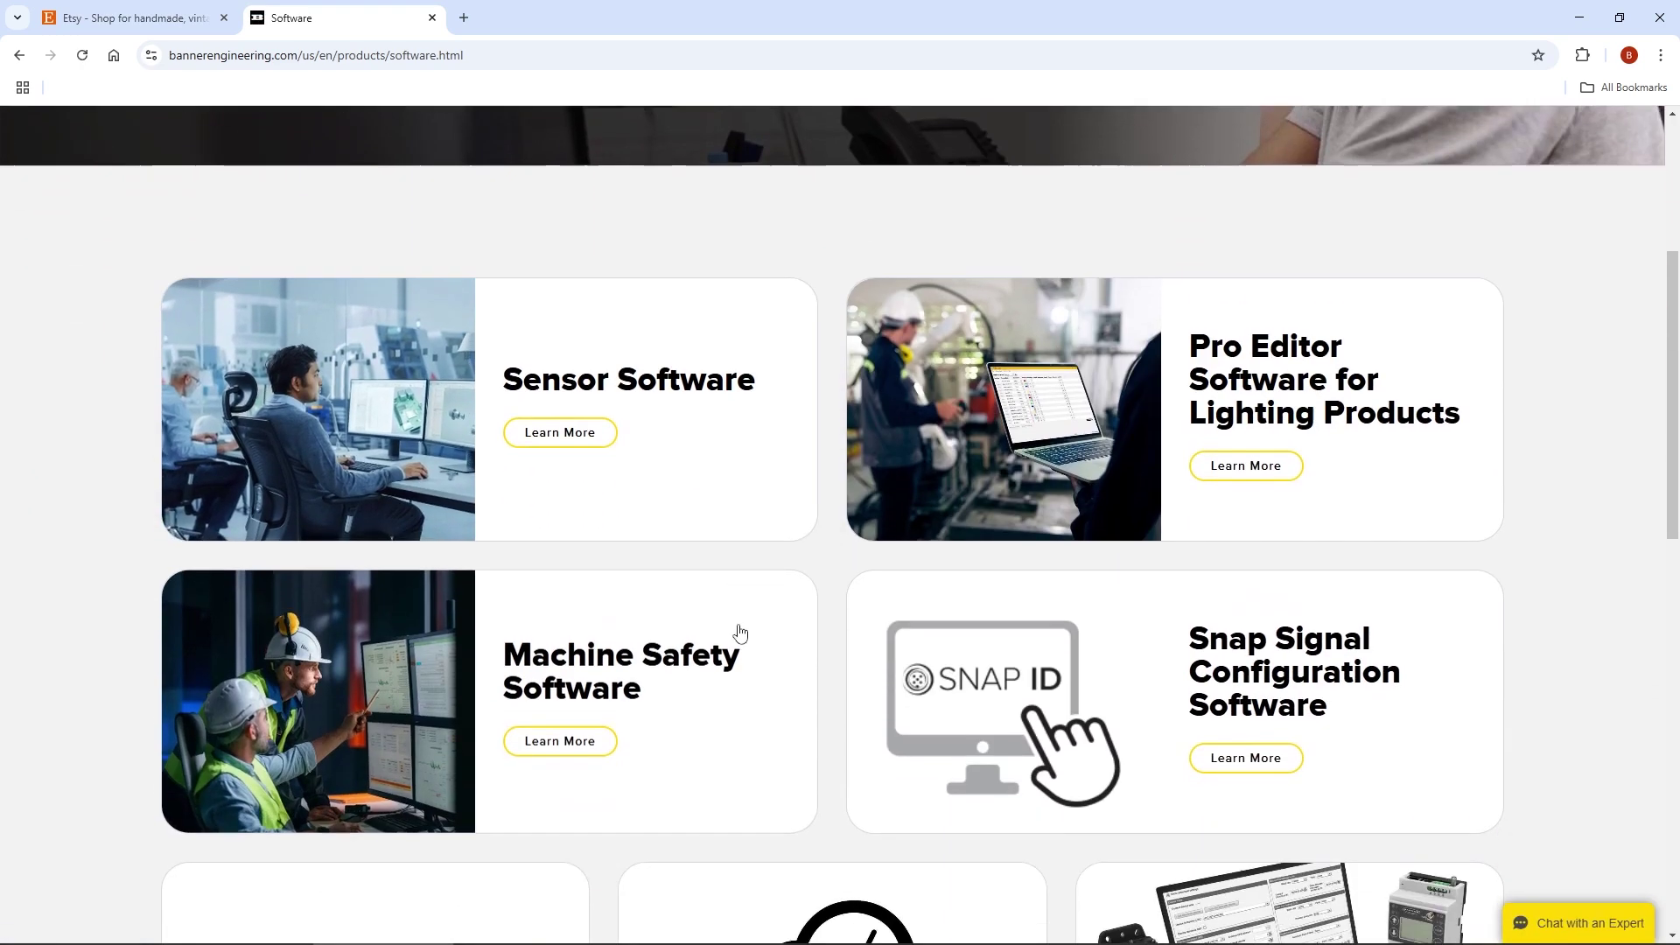
scroll(739, 632, down, 3)
click(574, 806)
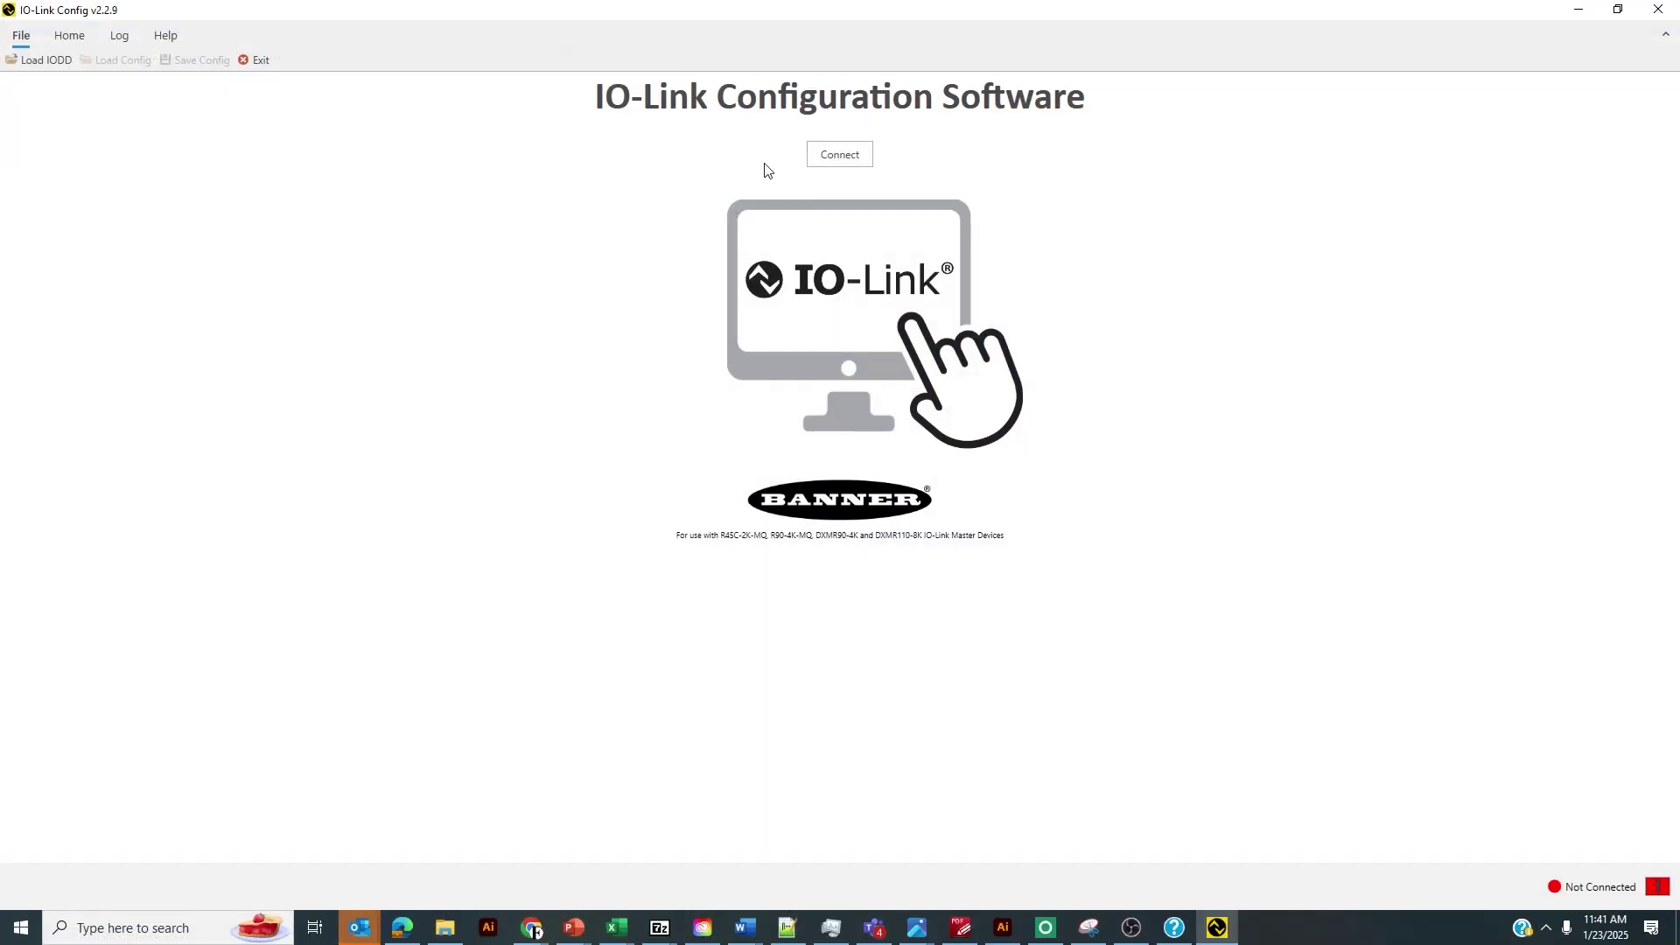
Step: Scan the 192.168.0.* Ethernet subnet, pick the DXMR90-4K at 192.168.0.2, and connect to it
click(847, 163)
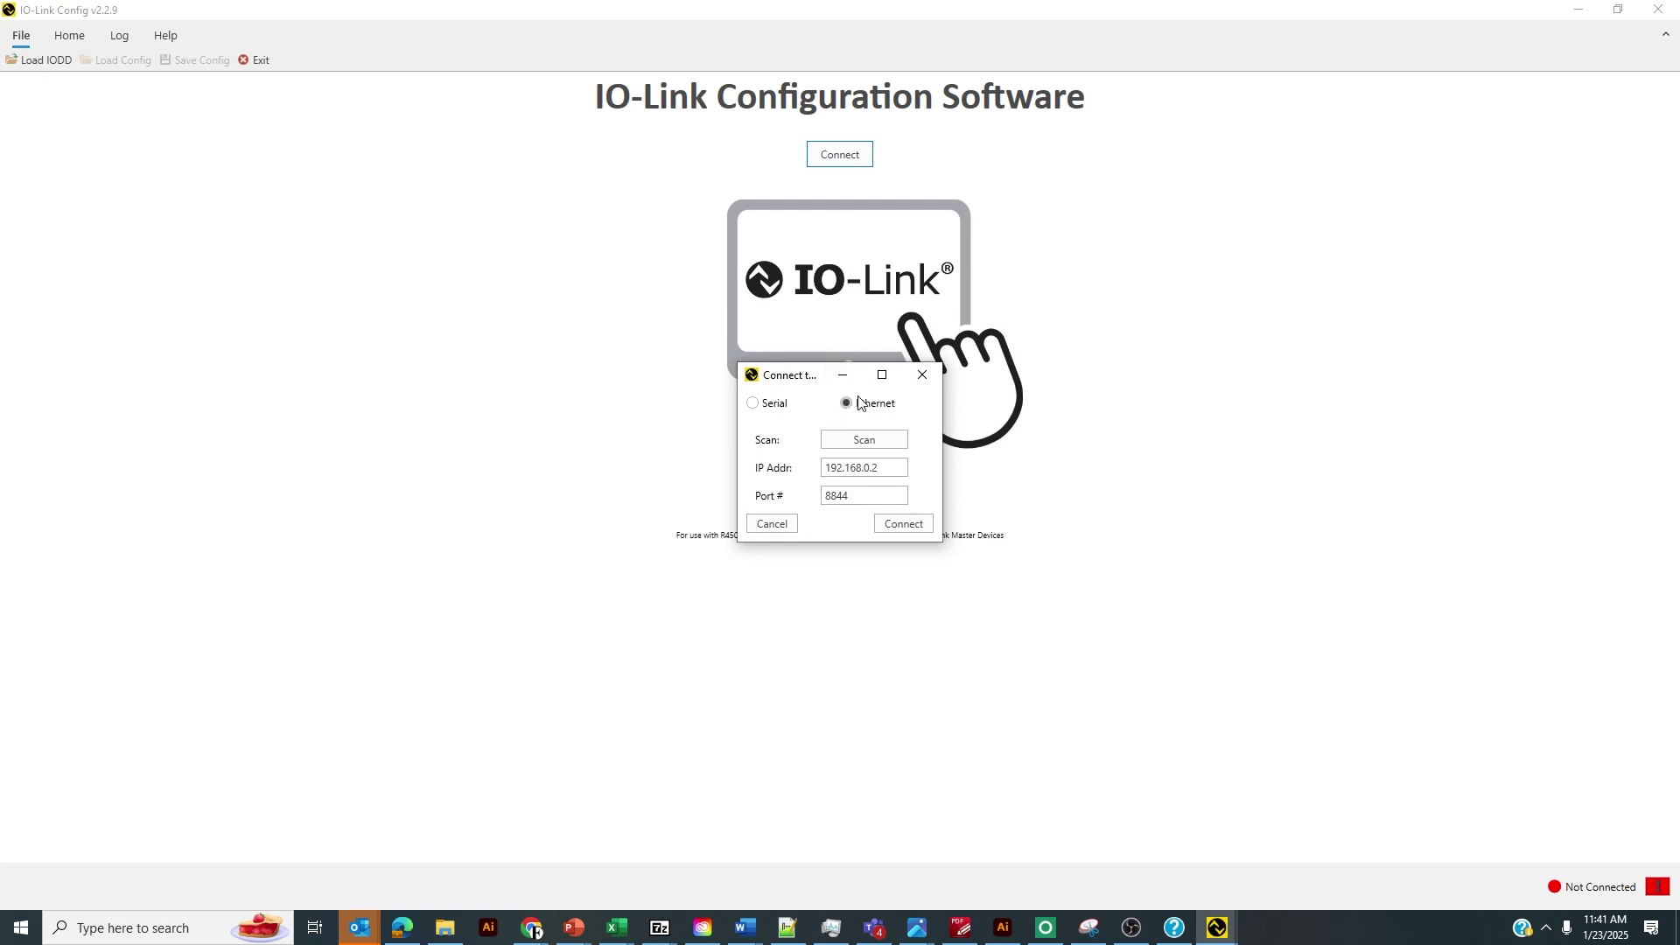
click(888, 440)
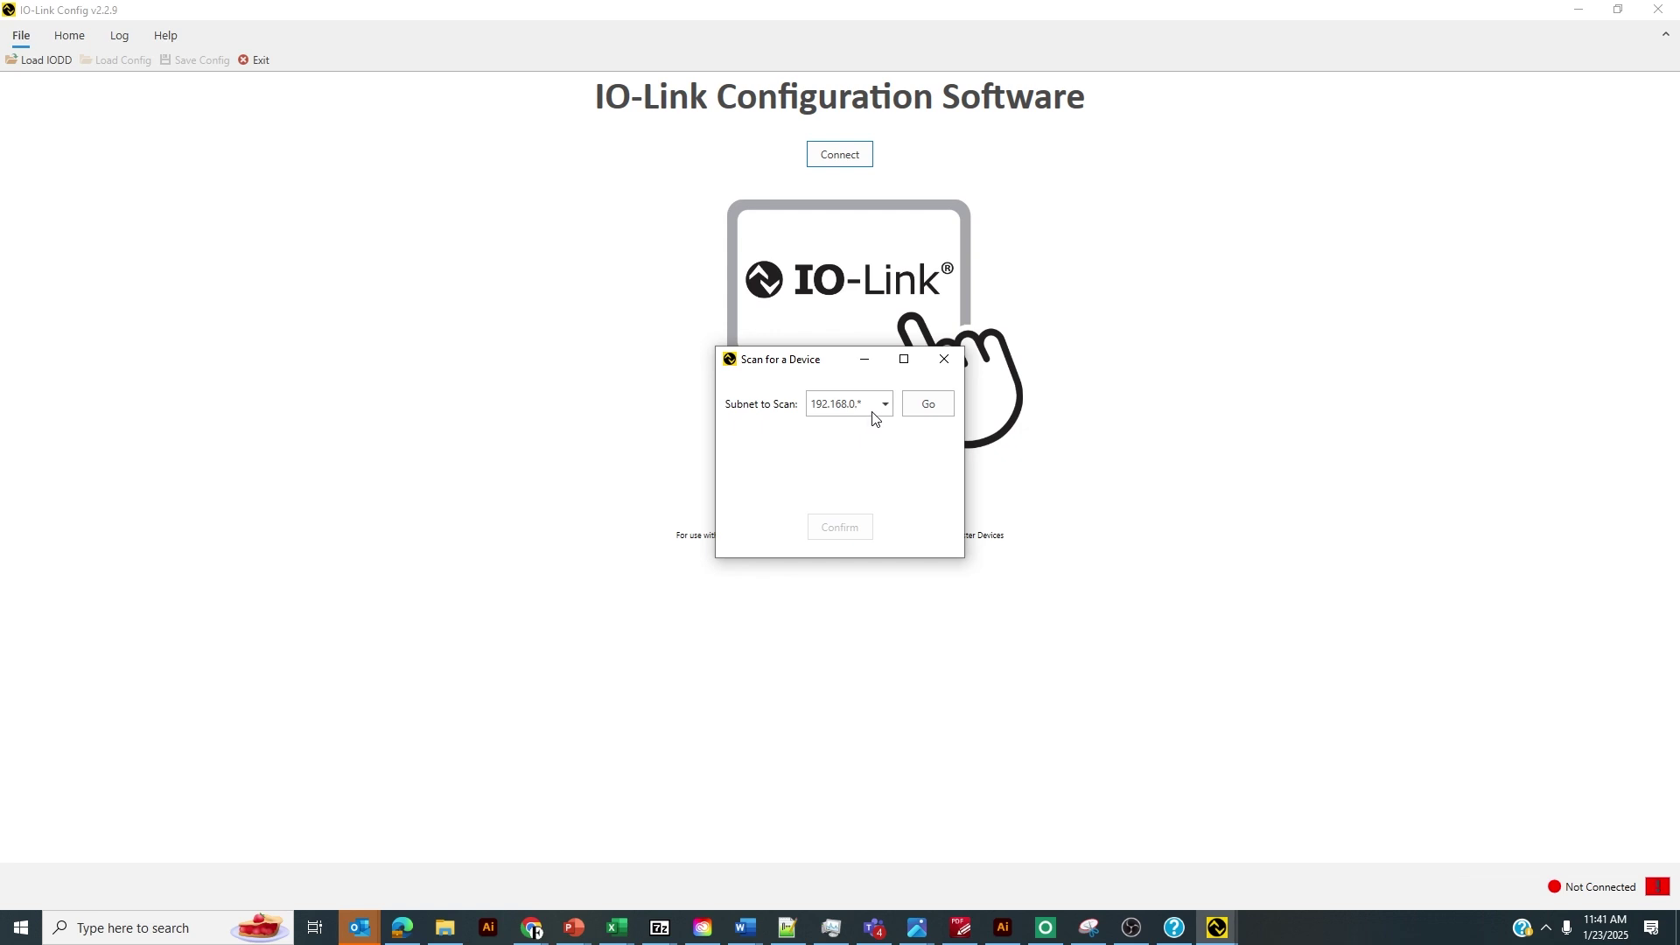
click(930, 416)
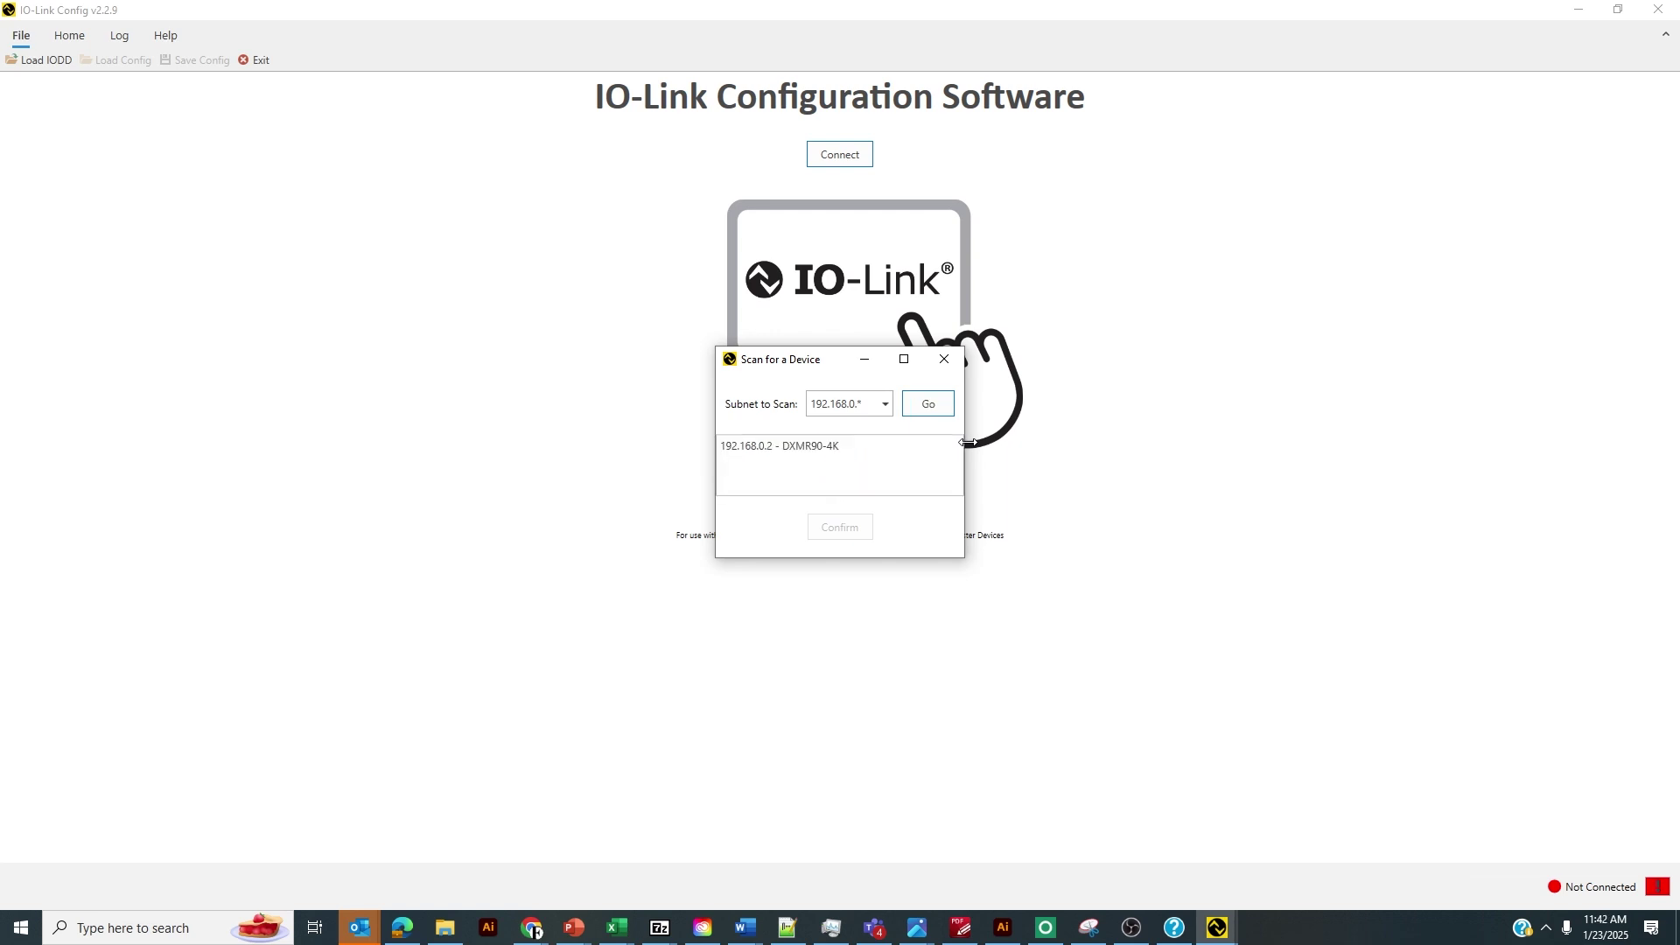
click(815, 451)
click(842, 529)
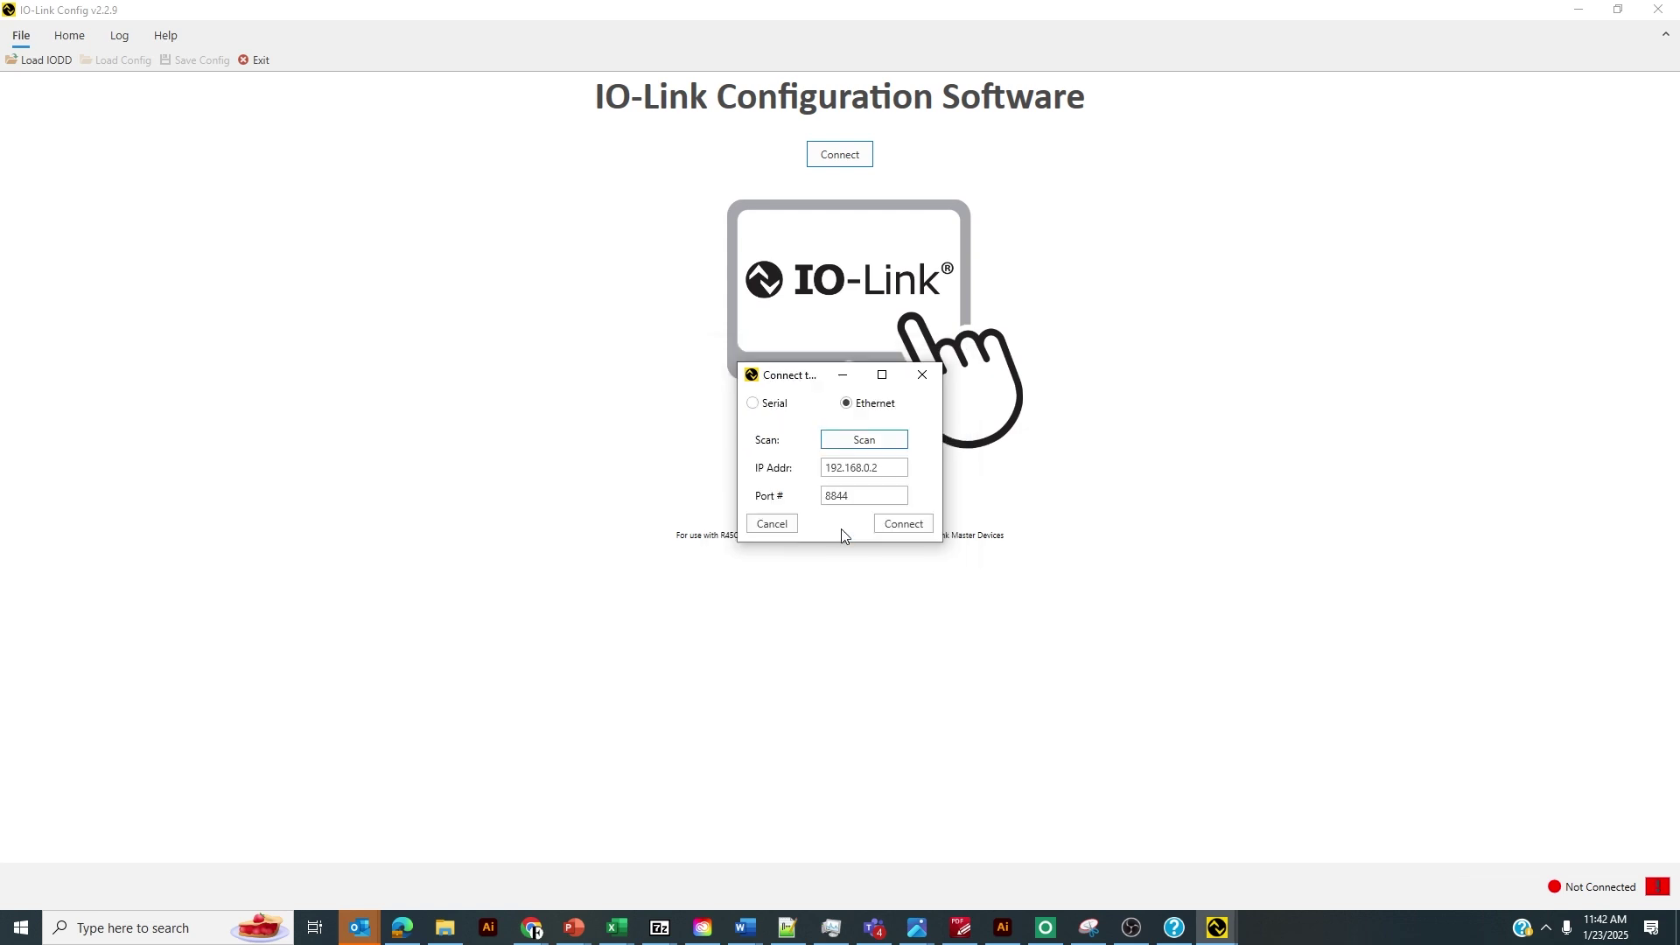
click(895, 525)
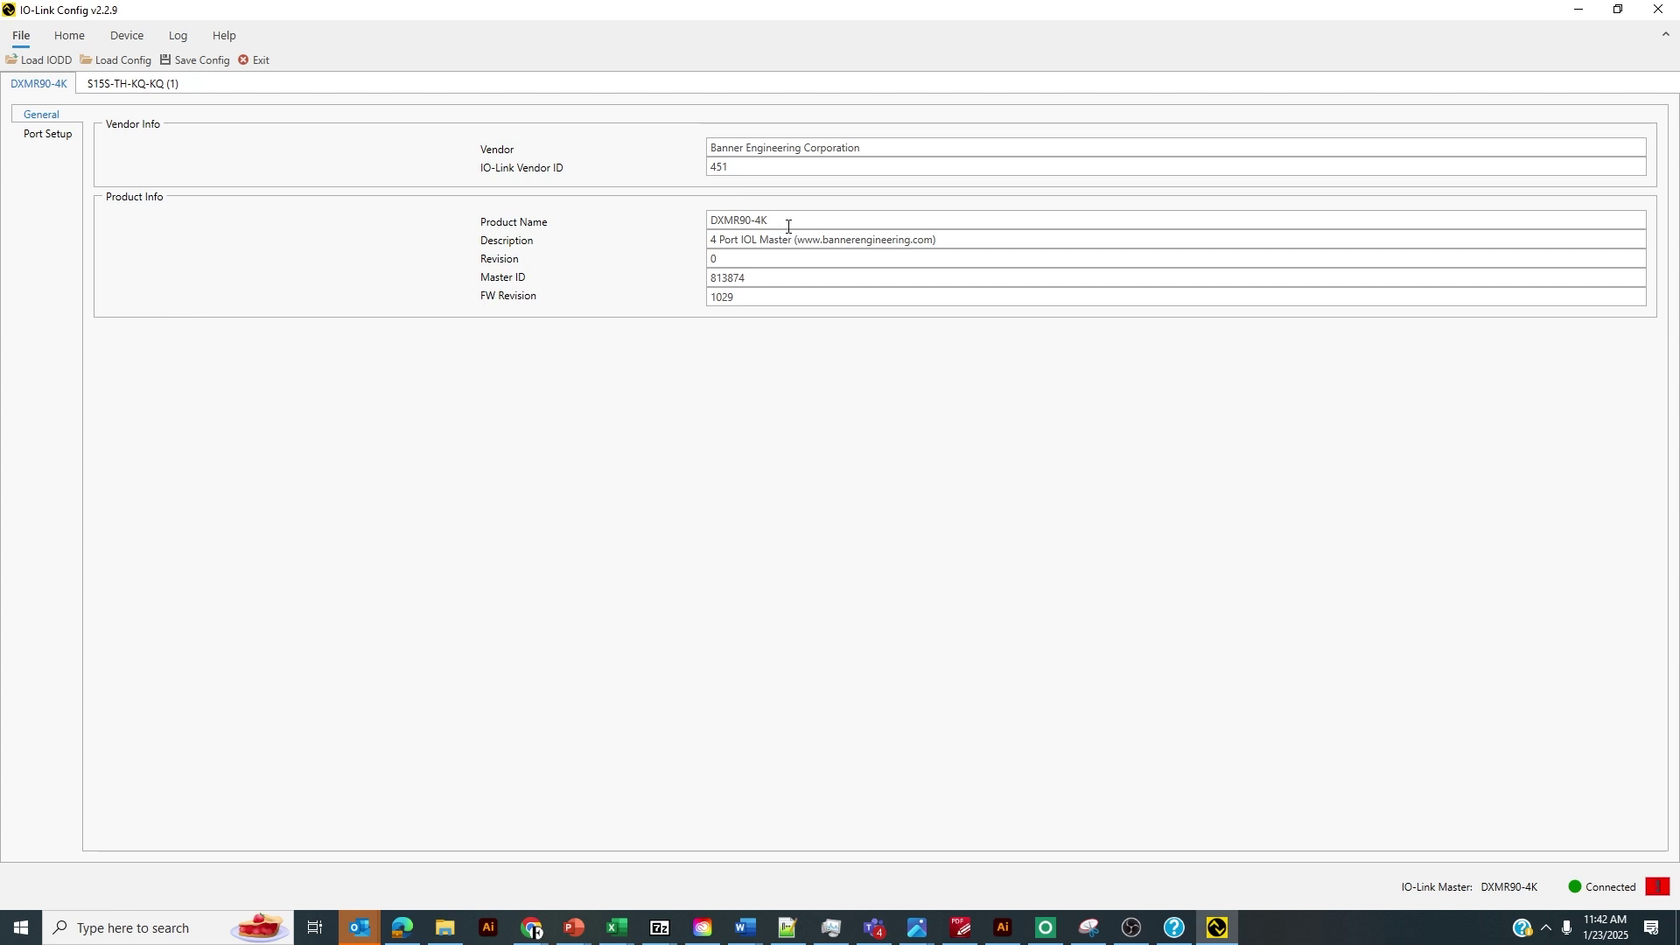
Step: Open the S15S-TH-KQ-KQ (1) device tab to see its direct parameters and live process data
click(144, 87)
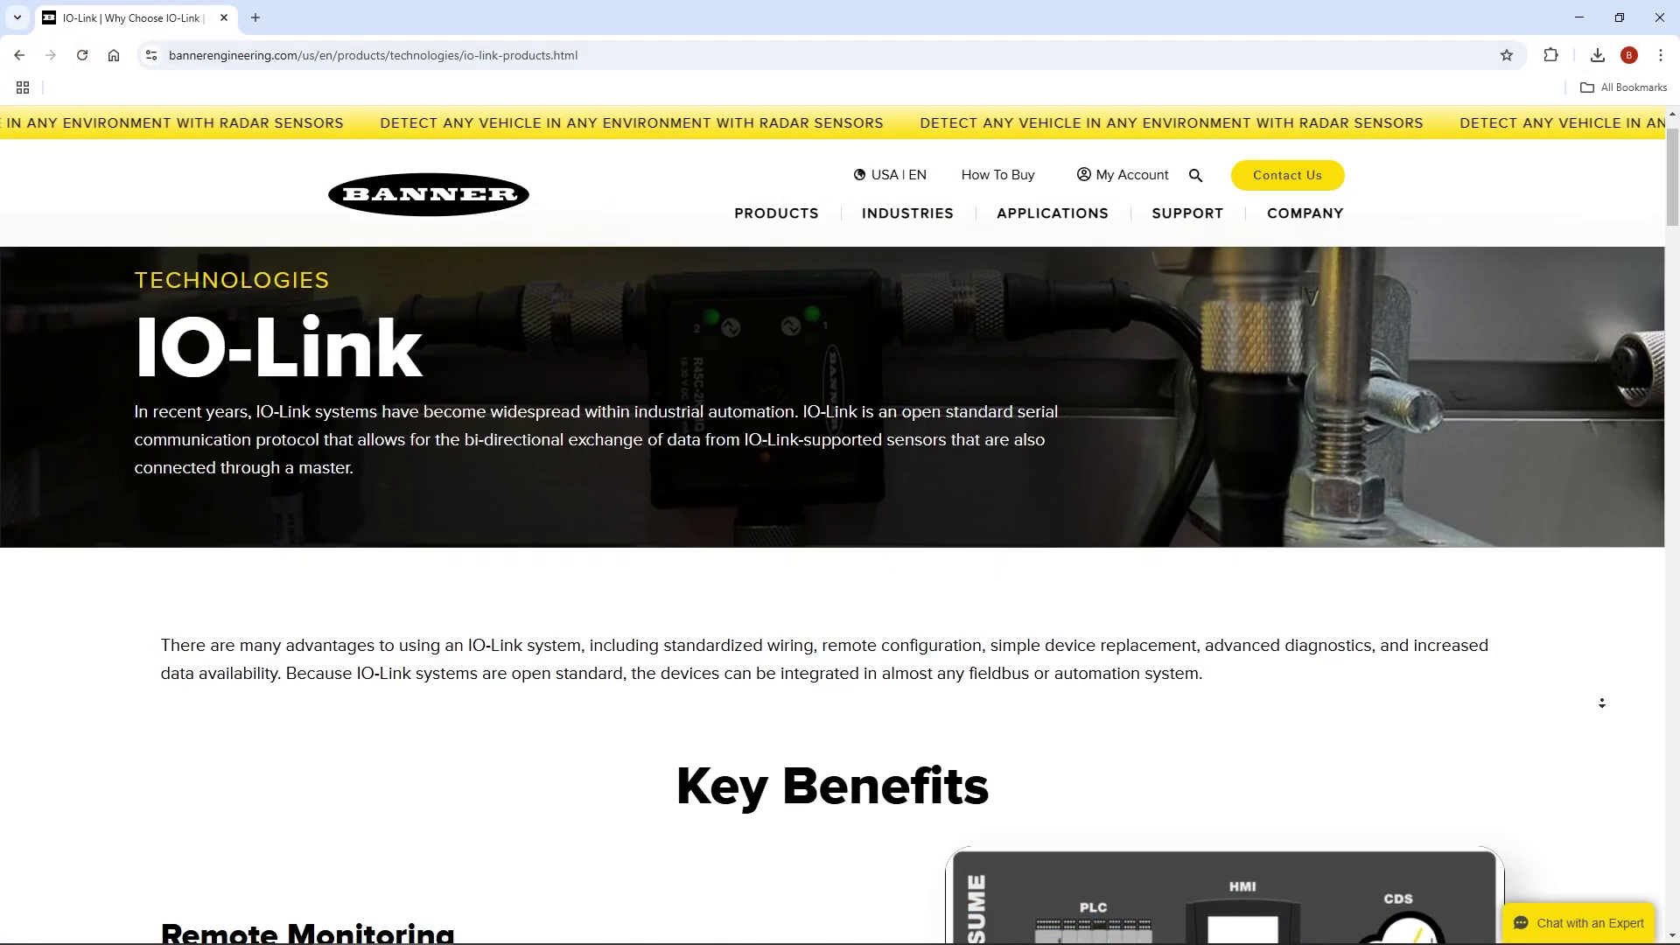
scroll(1602, 704, down, 2)
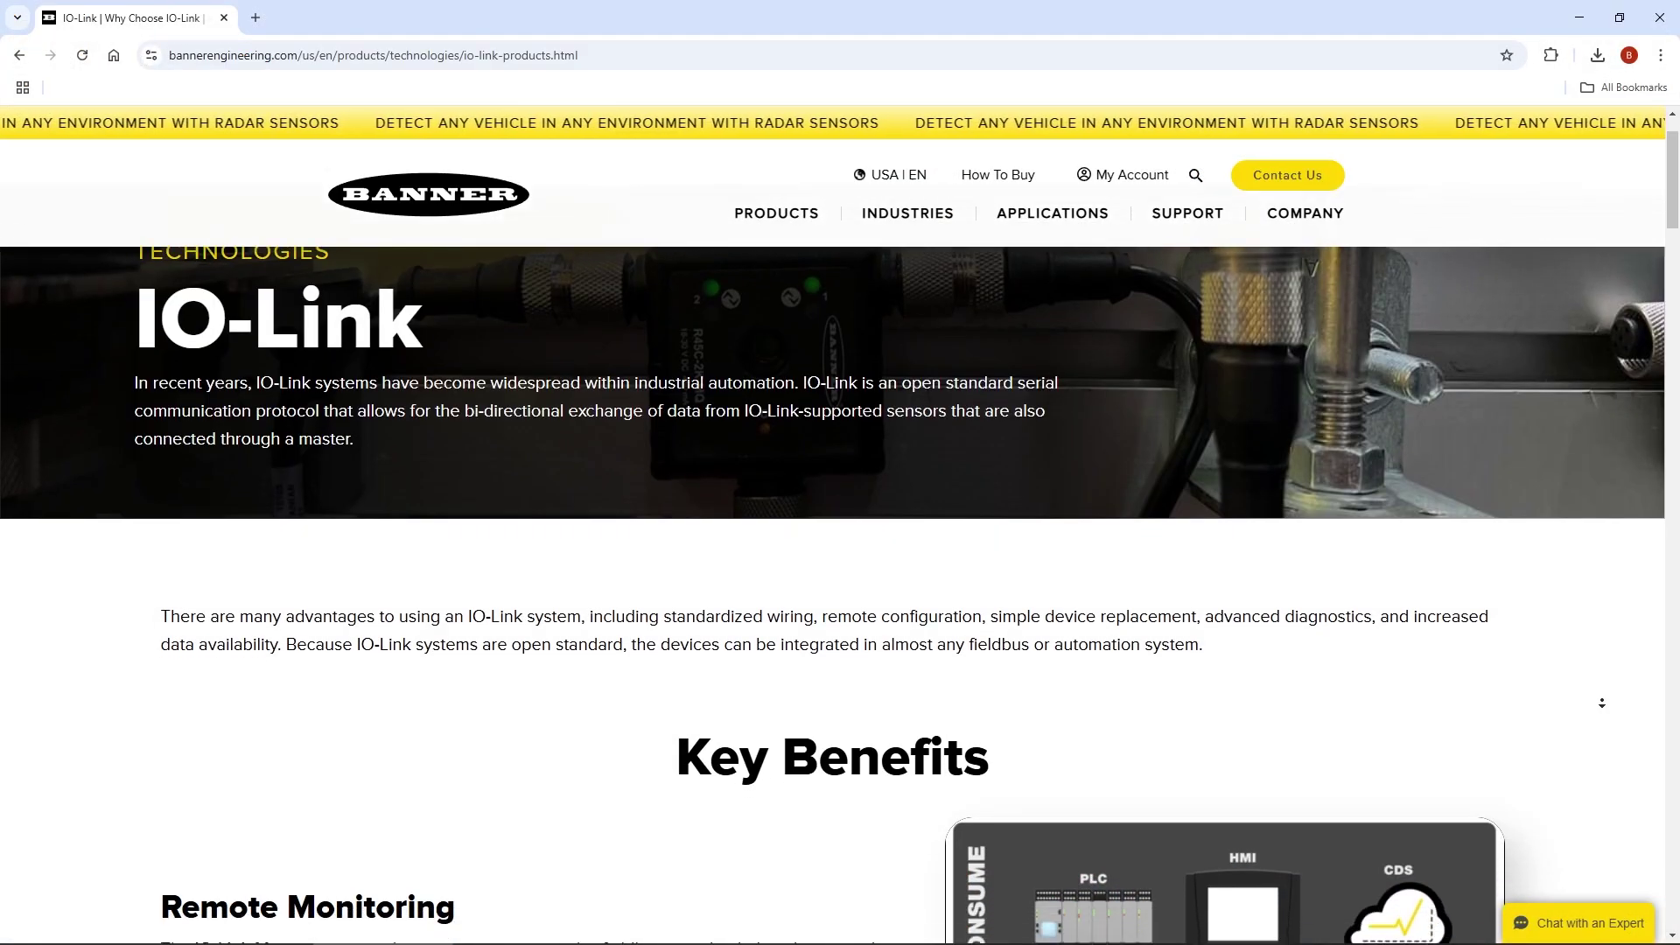
scroll(1602, 704, down, 5)
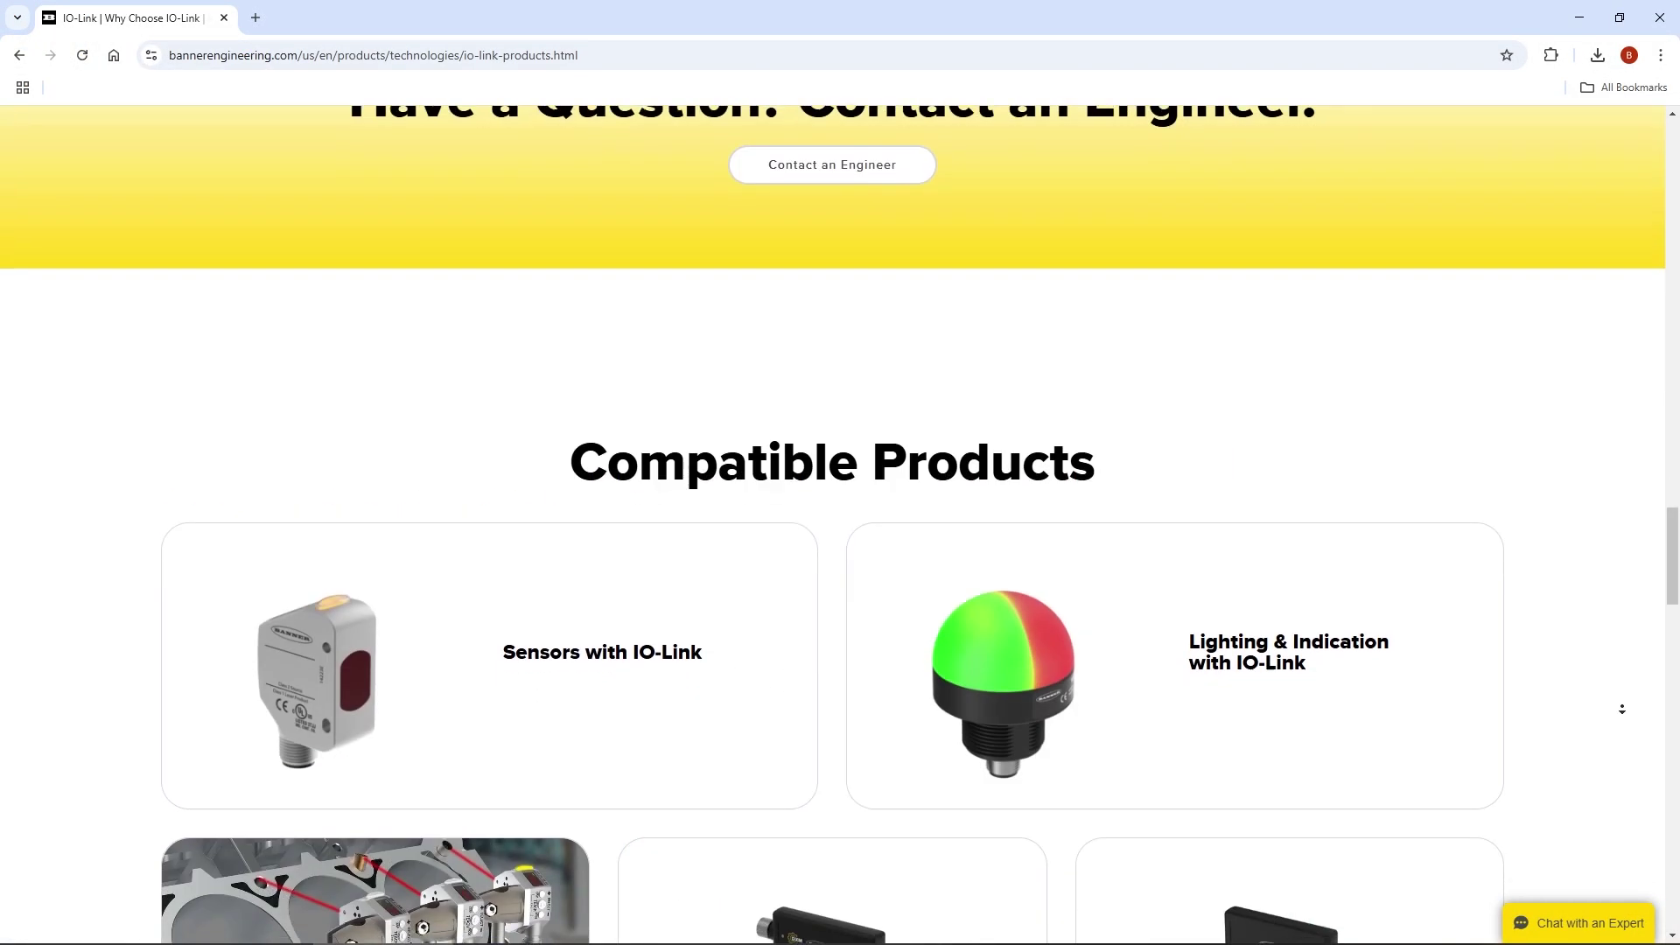
scroll(1621, 708, down, 2)
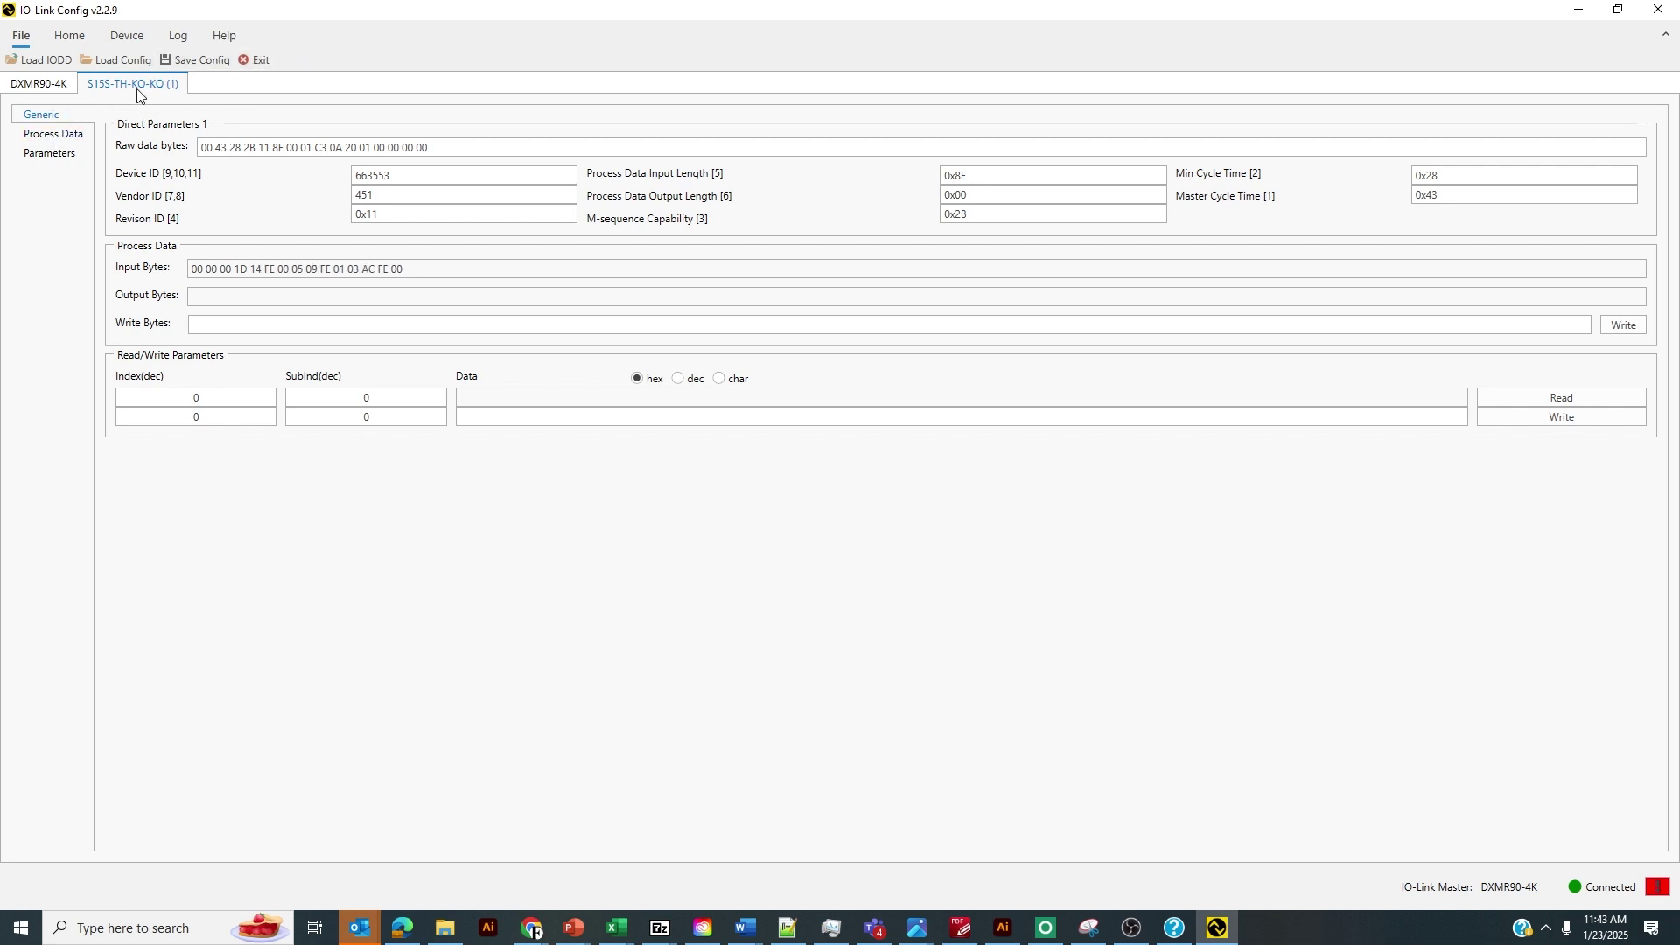
Step: Read the sensor's parameters and view the Process Data Mode choices, leaving Smart Sensor Profile, Fahrenheit unchanged
click(63, 154)
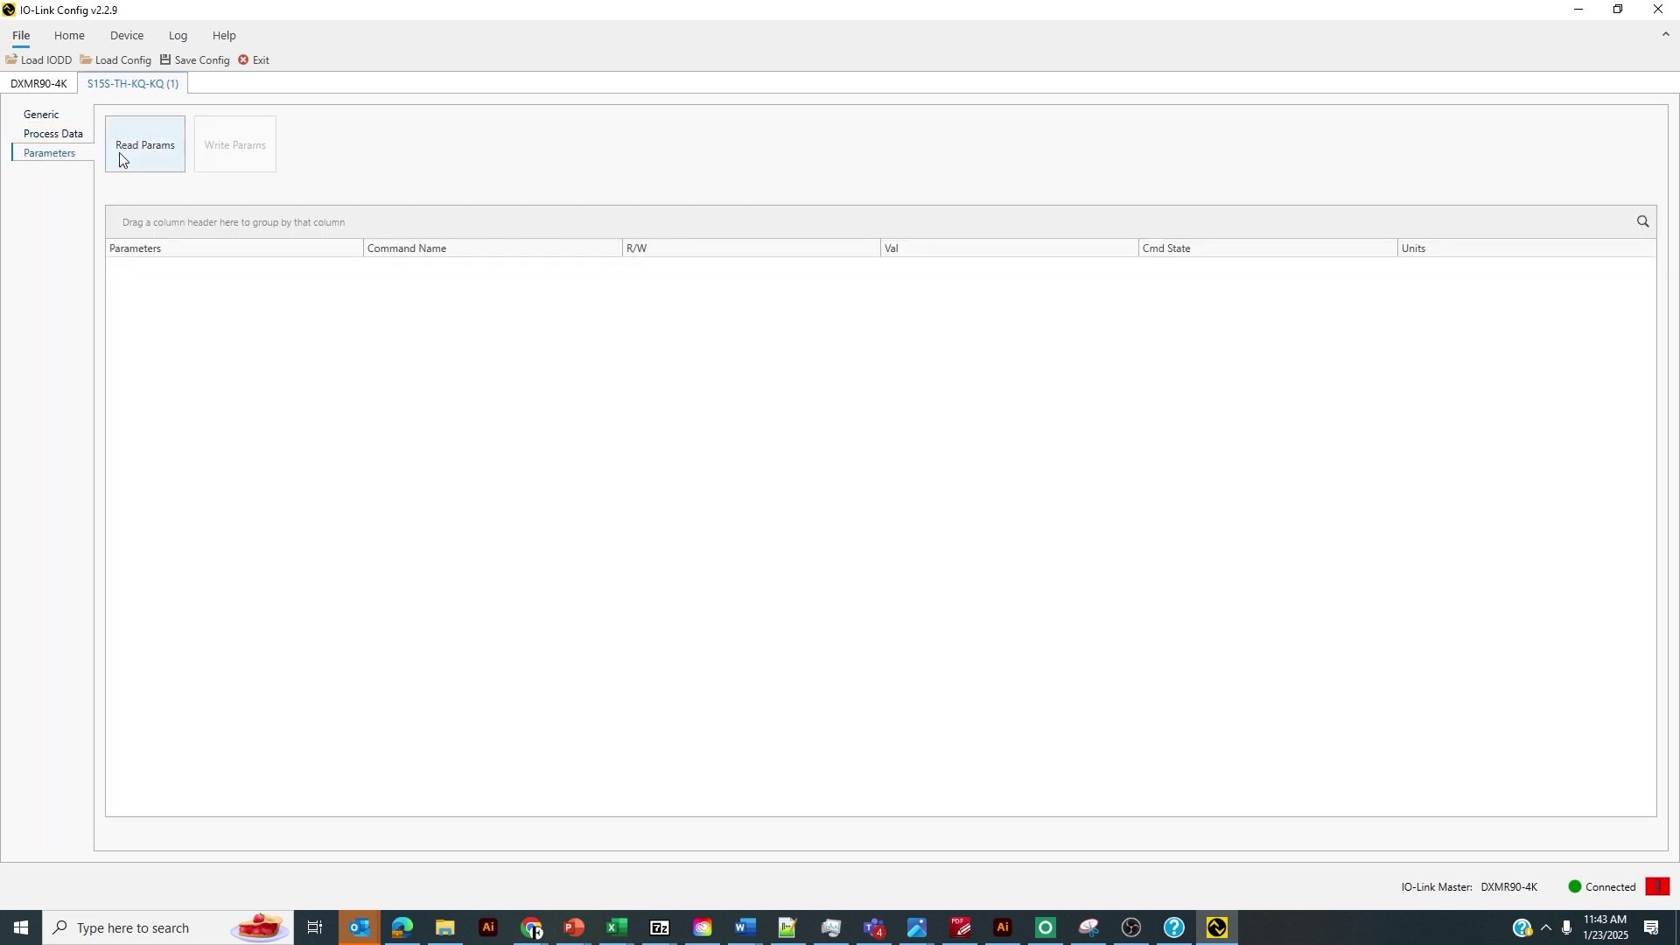
click(144, 151)
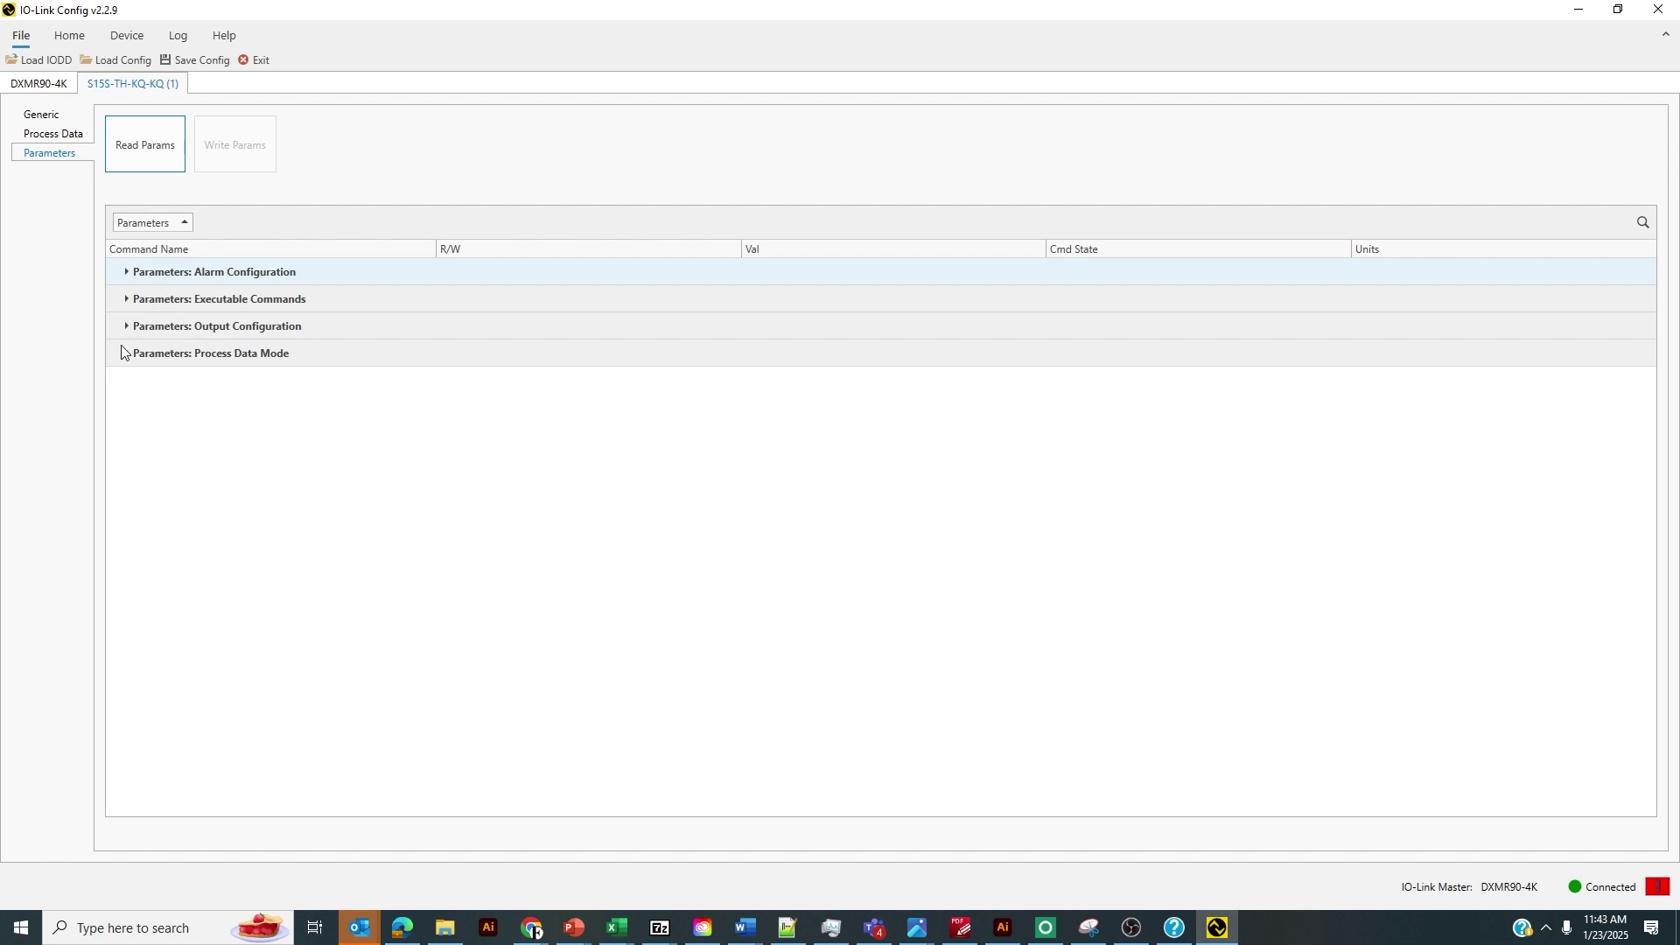
click(126, 356)
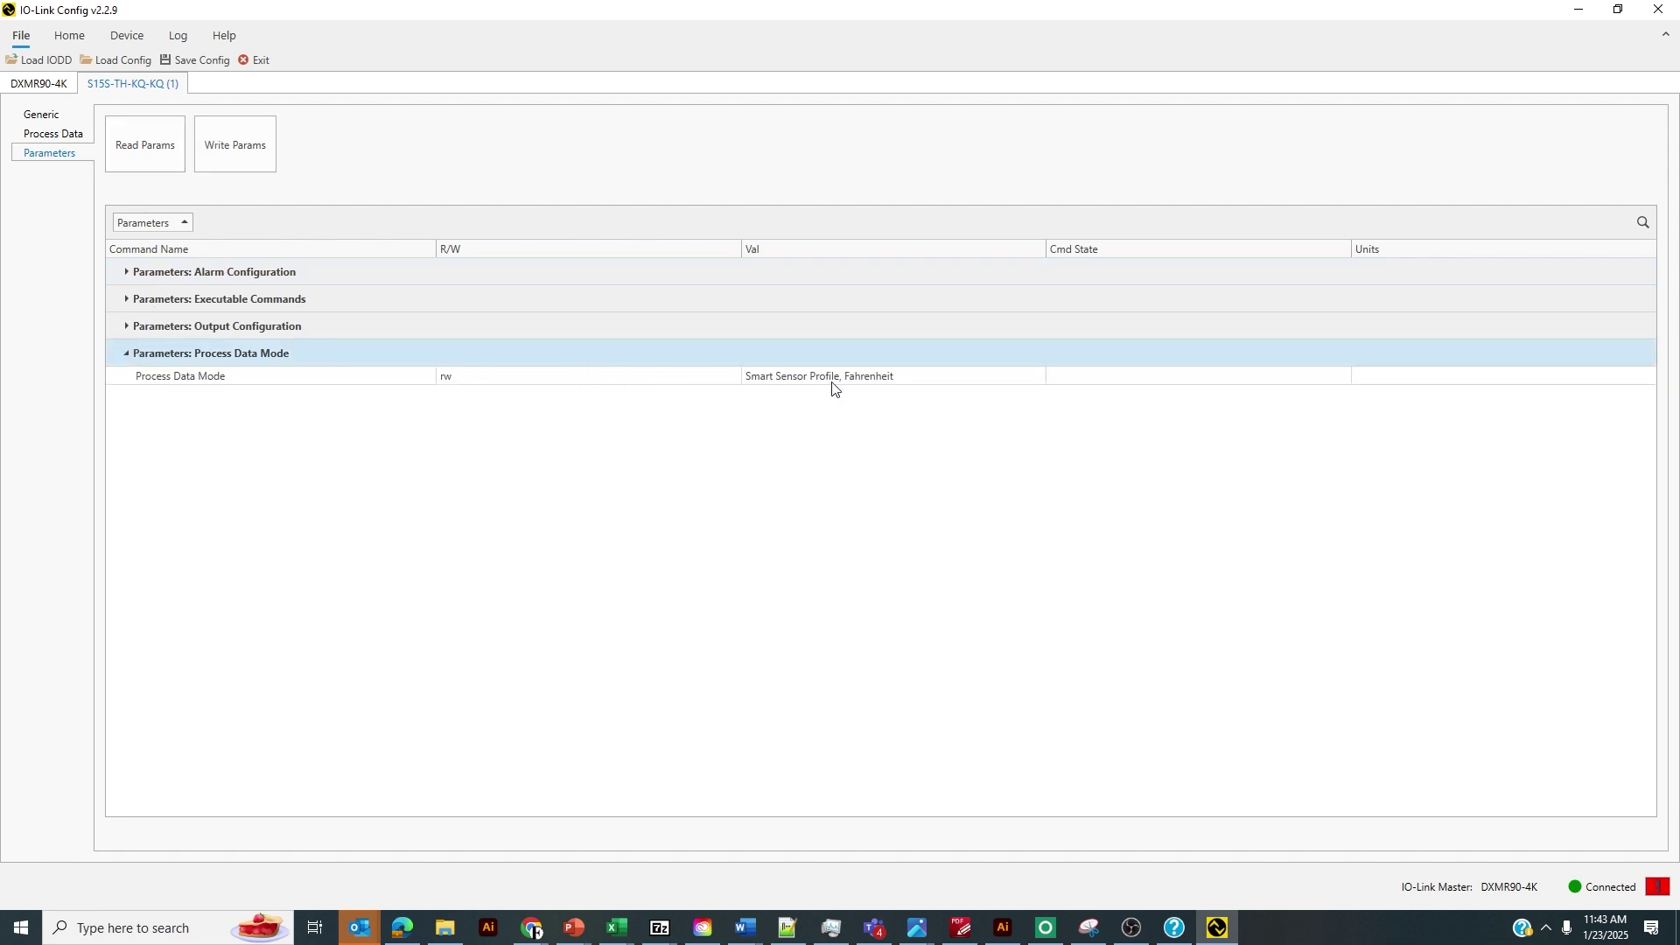
click(900, 382)
click(1013, 378)
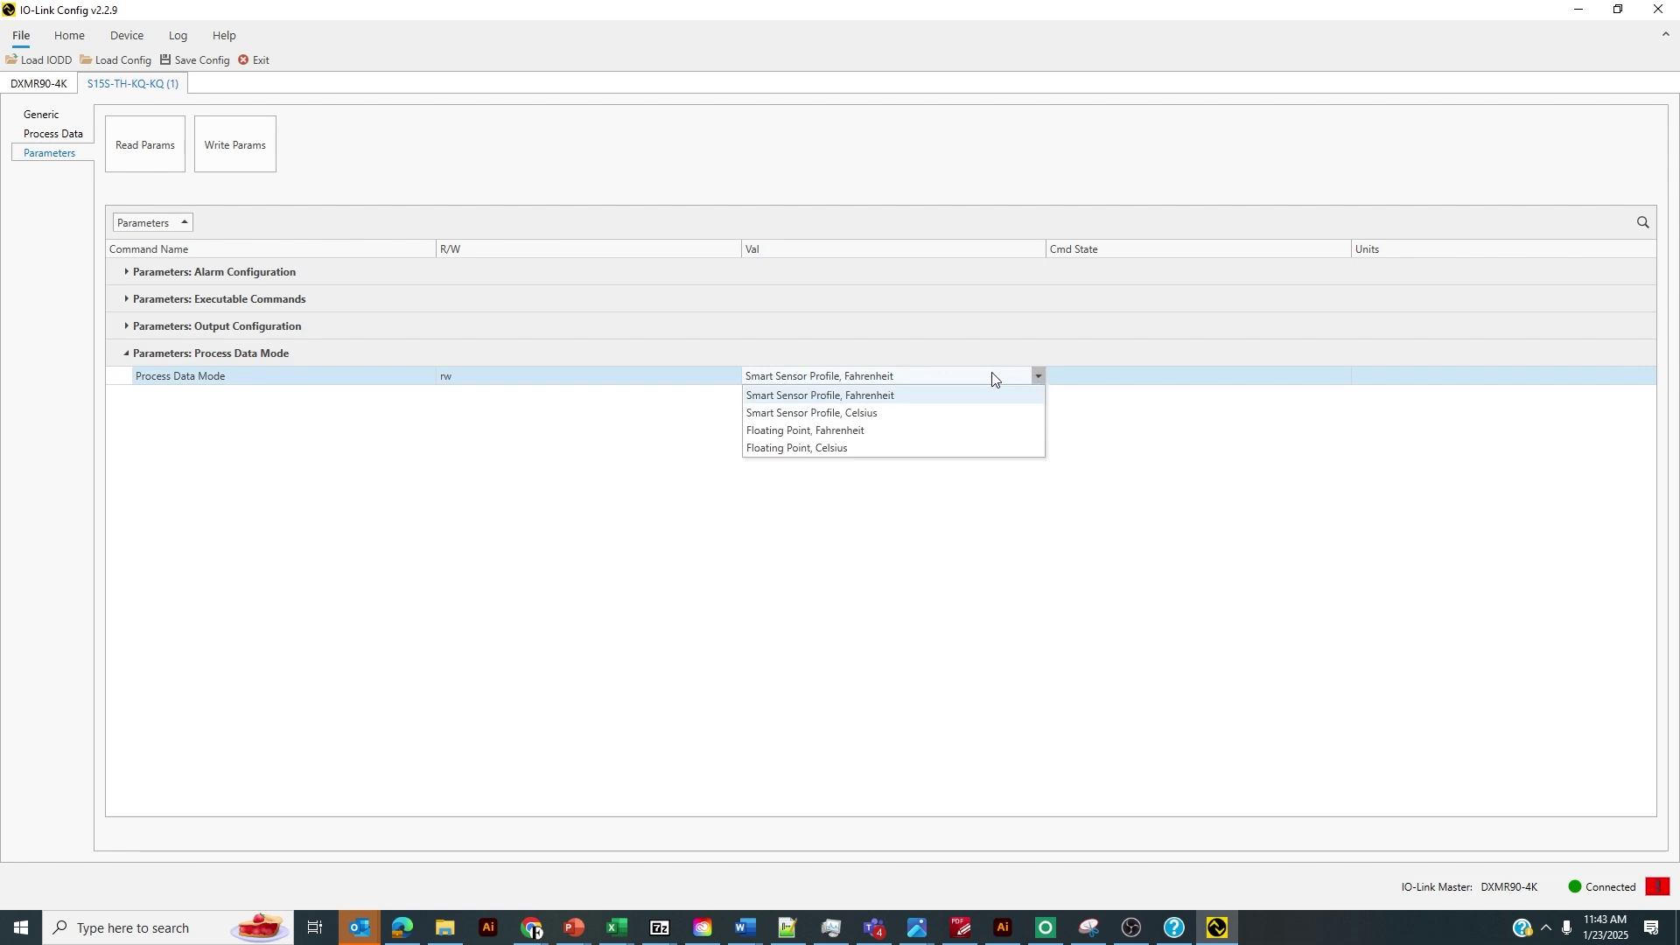
click(926, 395)
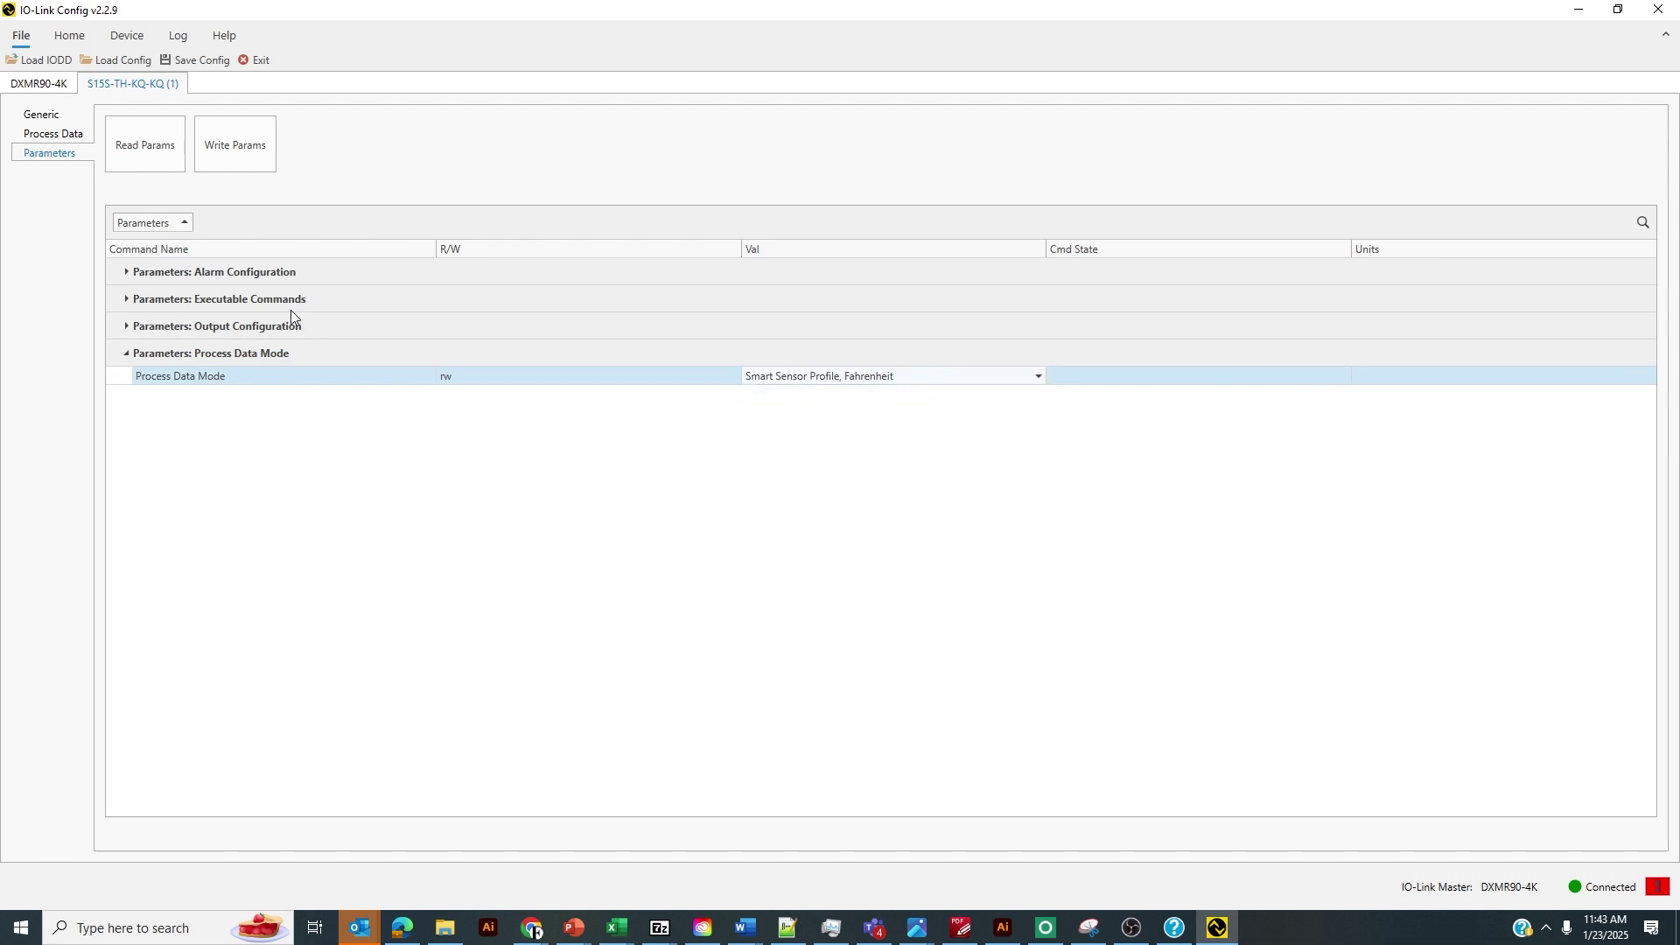
Step: Check the live process data, then set Process Data Mode to Floating Point, Fahrenheit
click(61, 135)
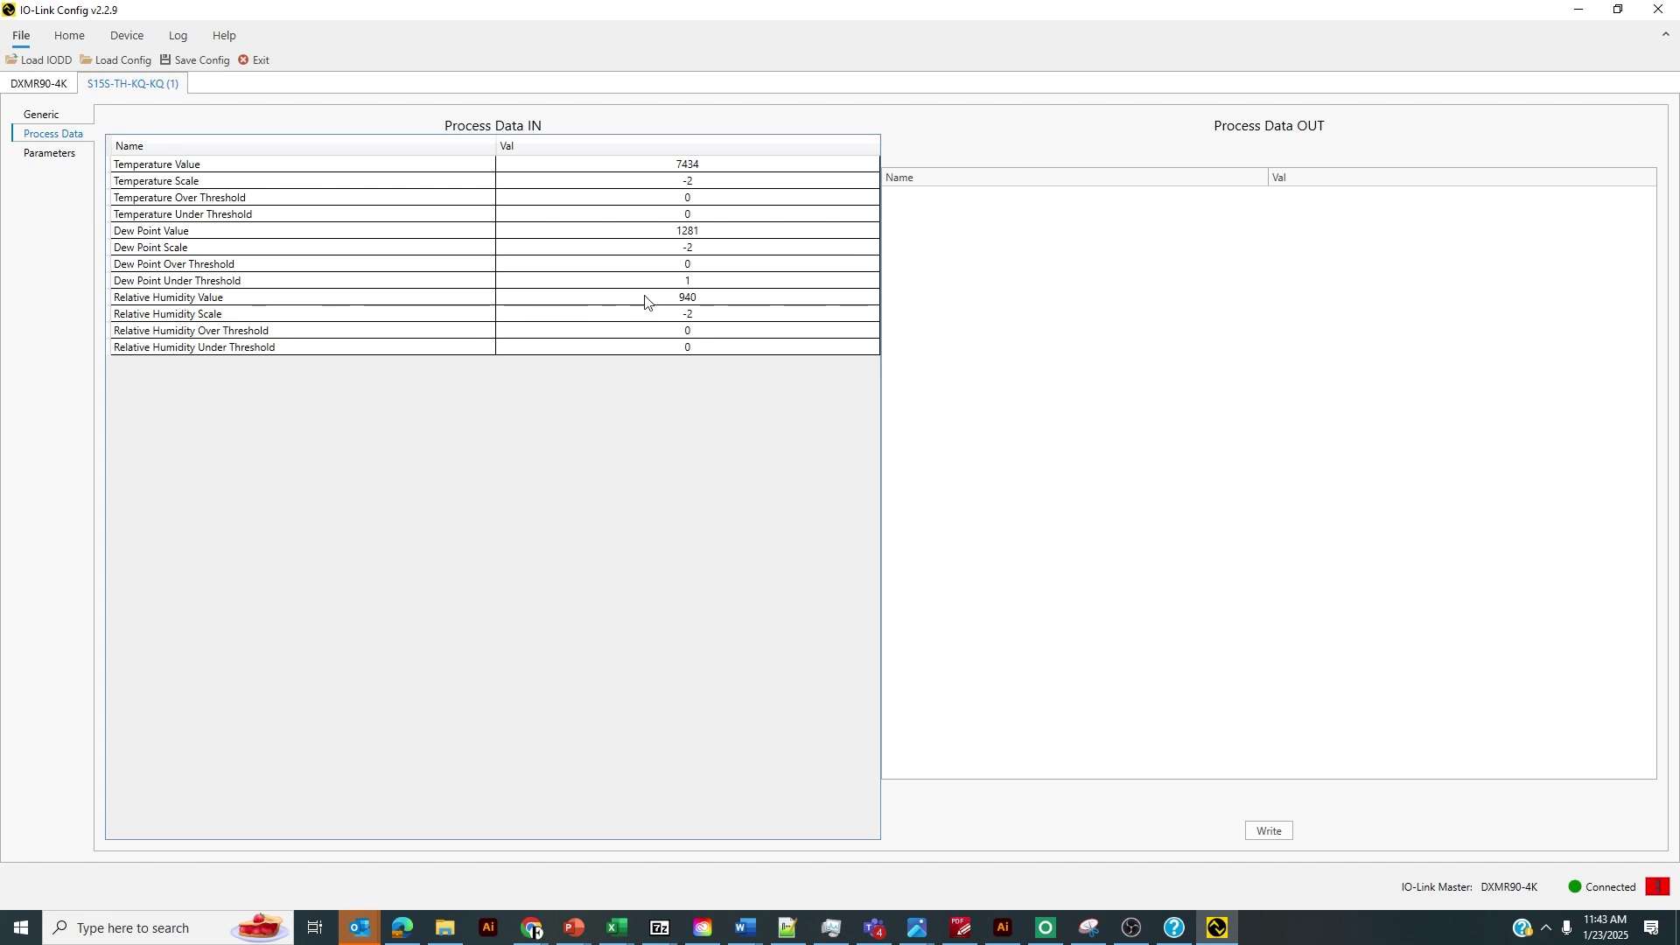
click(66, 156)
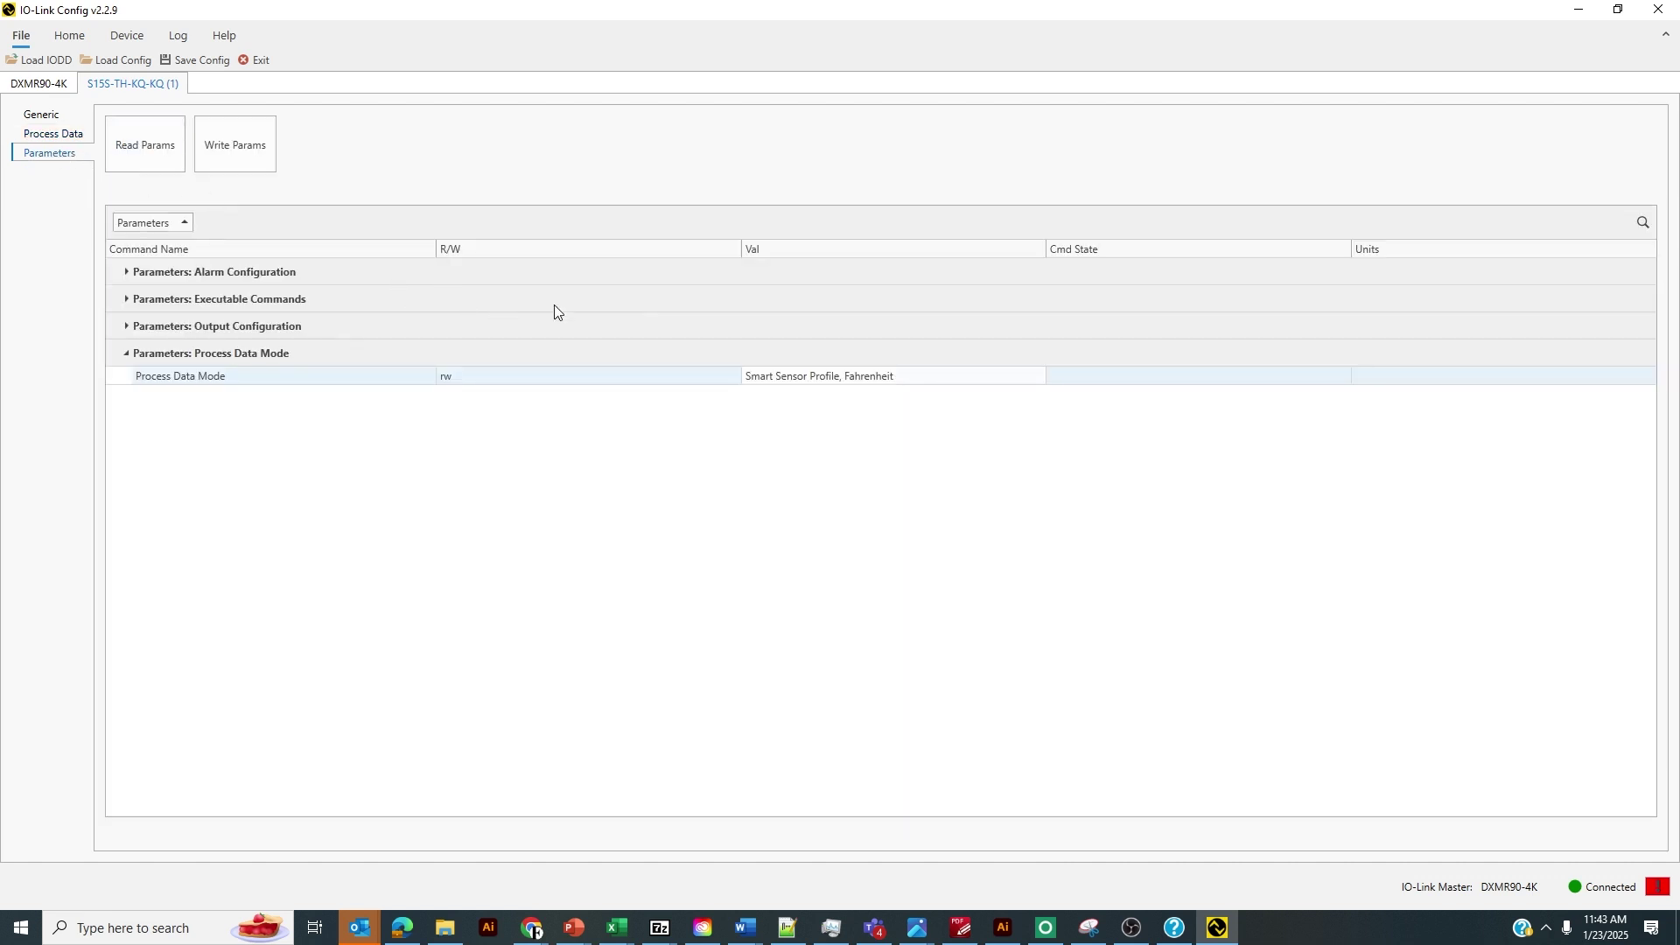
click(1041, 378)
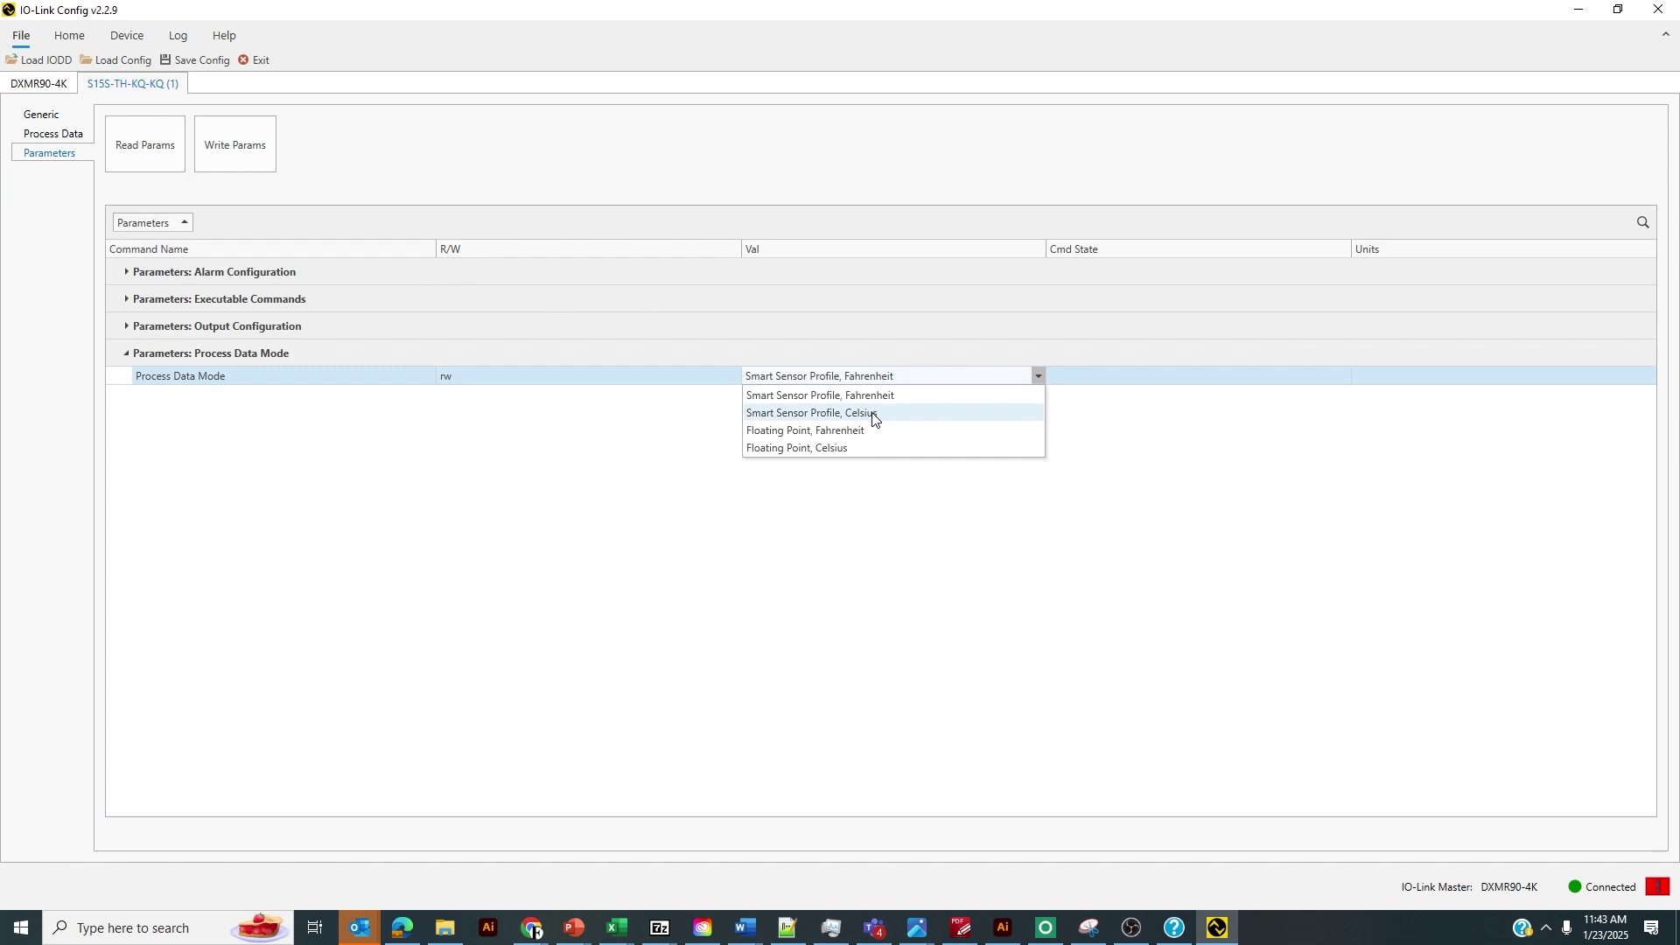
click(1039, 379)
click(1037, 380)
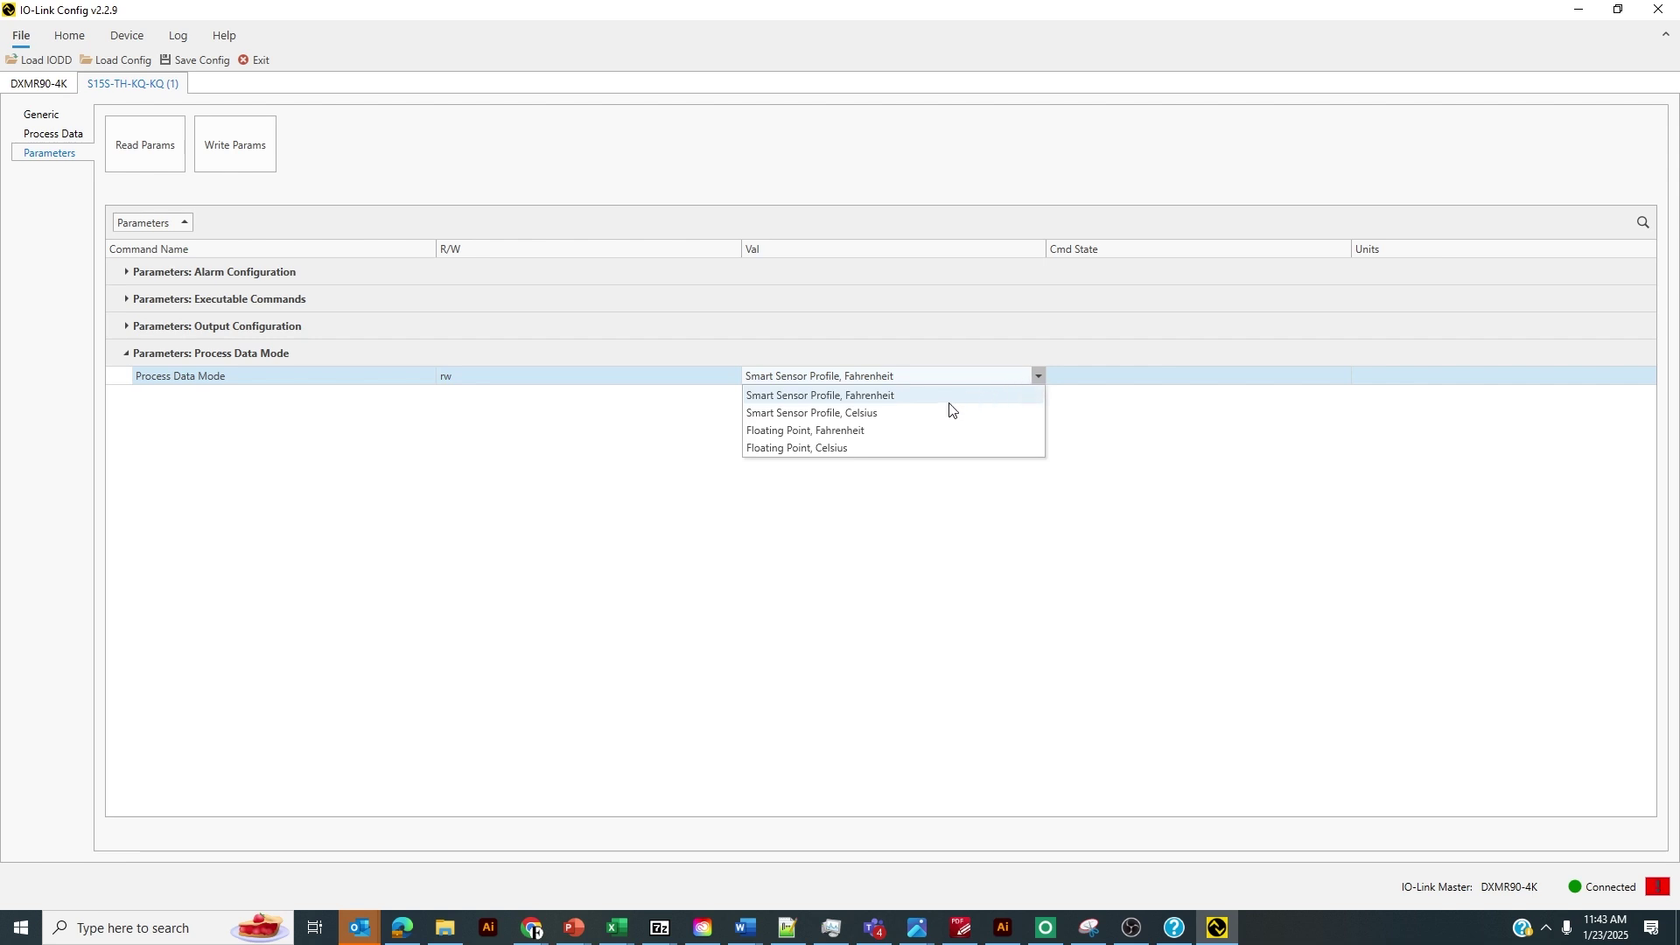
click(900, 432)
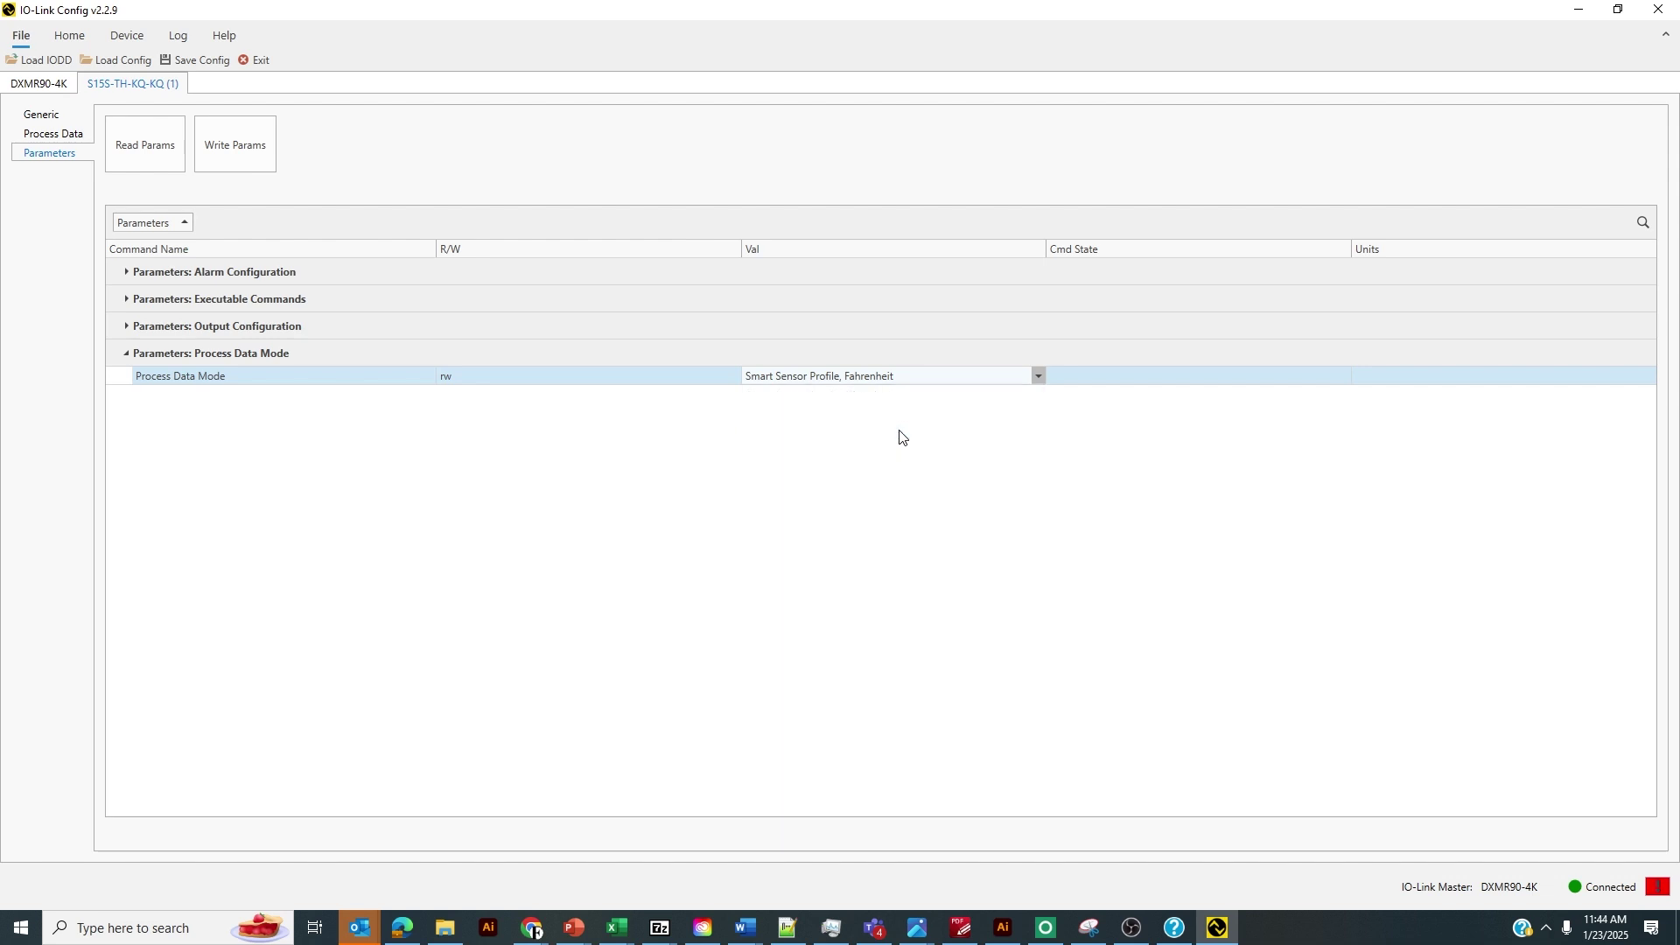
Step: Write the new mode to the sensor and confirm readings now show decimals like 74.32
click(237, 164)
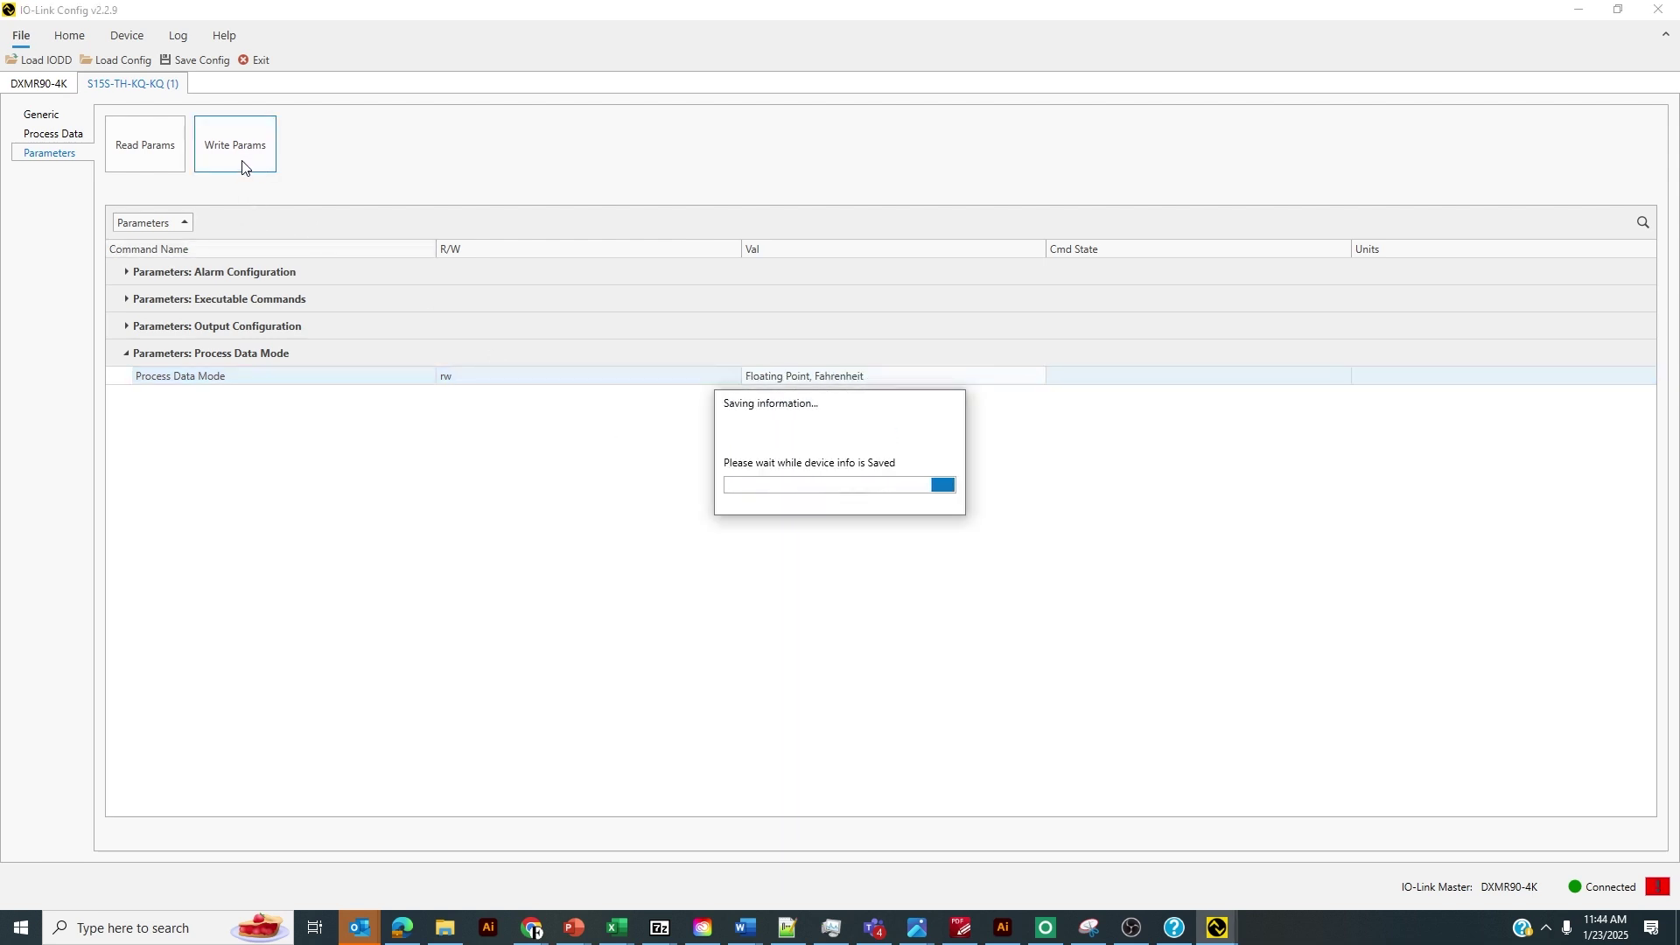
click(59, 135)
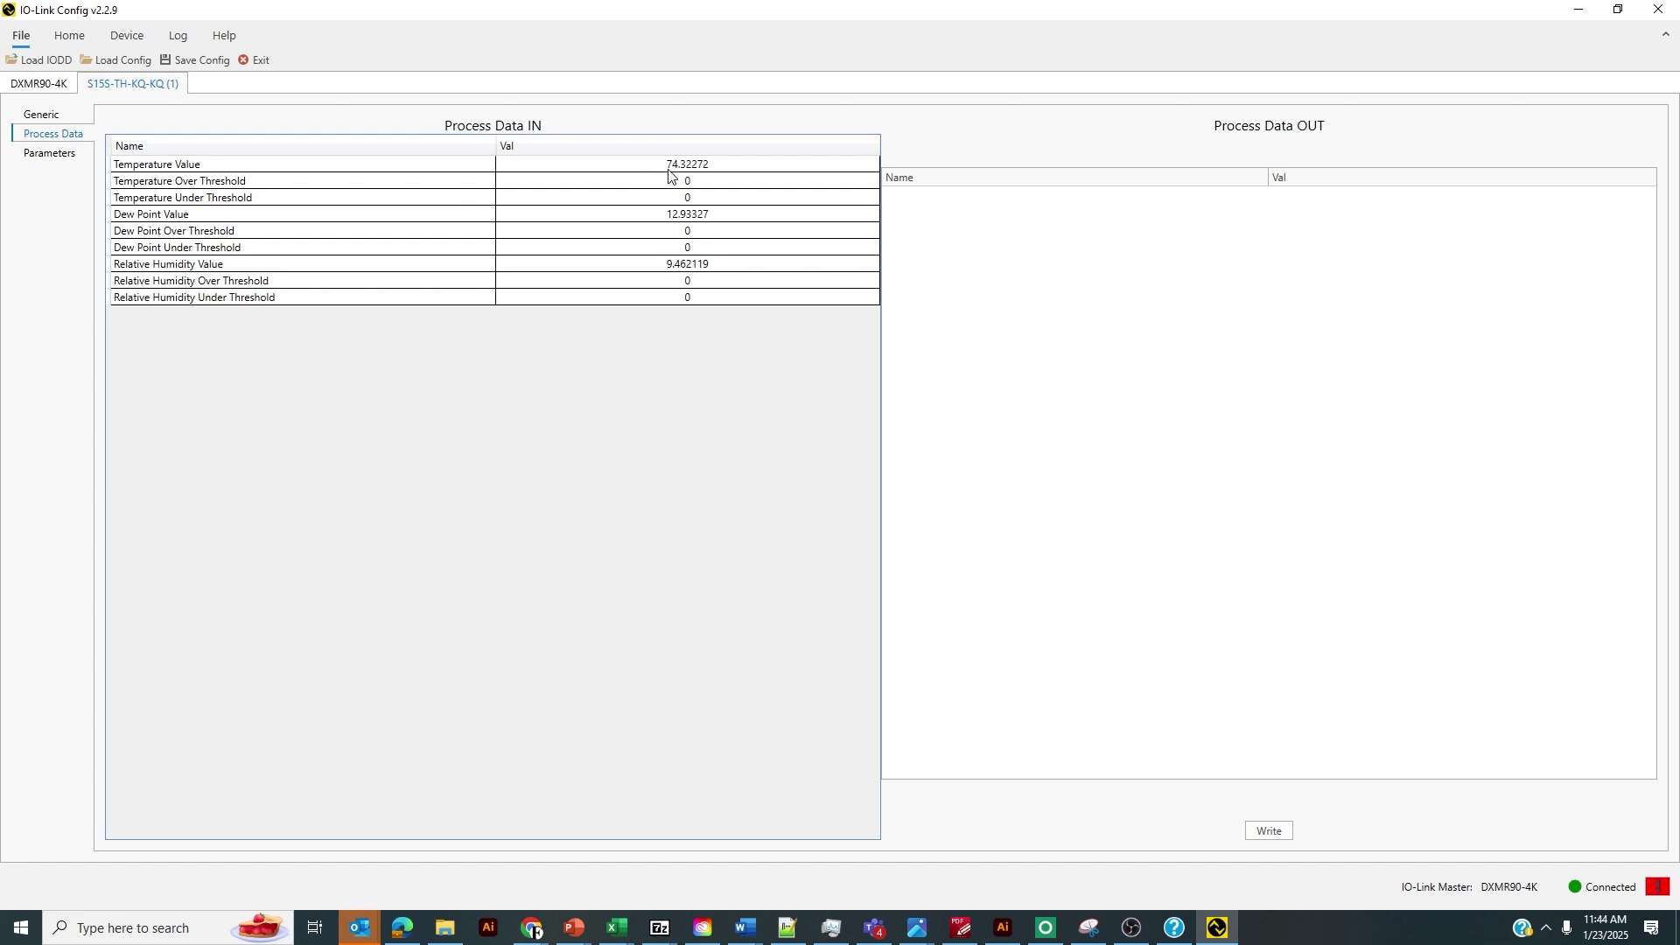
click(49, 154)
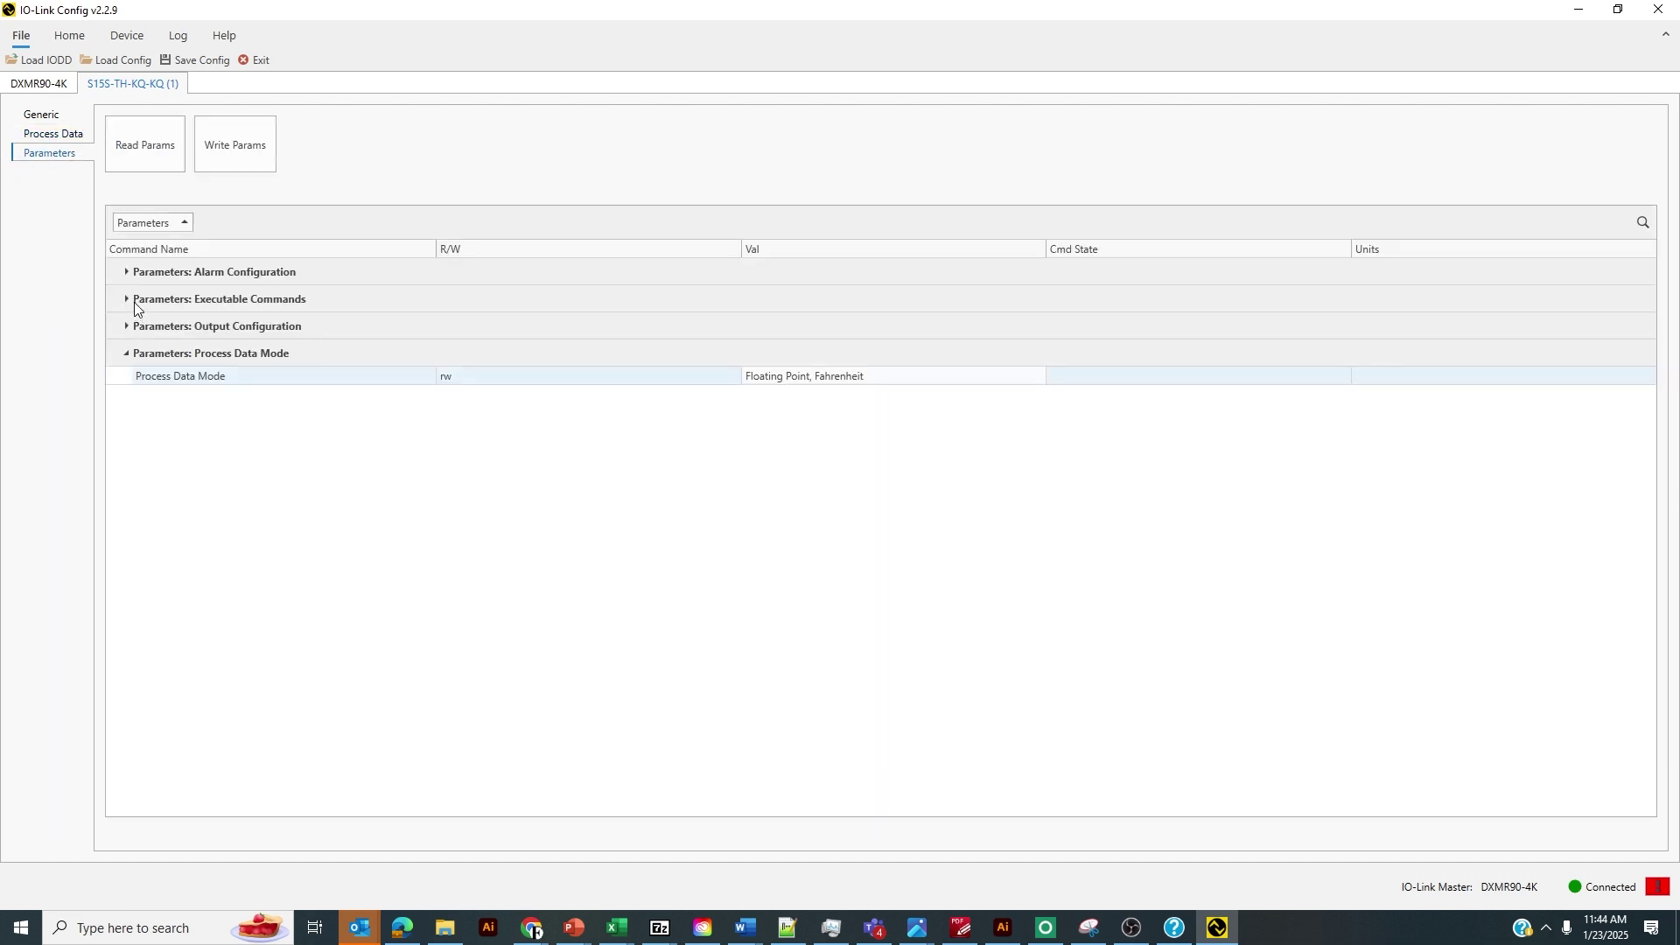
Step: Keep Output Configuration at Discrete Output and expand the Alarm Configuration thresholds
click(126, 327)
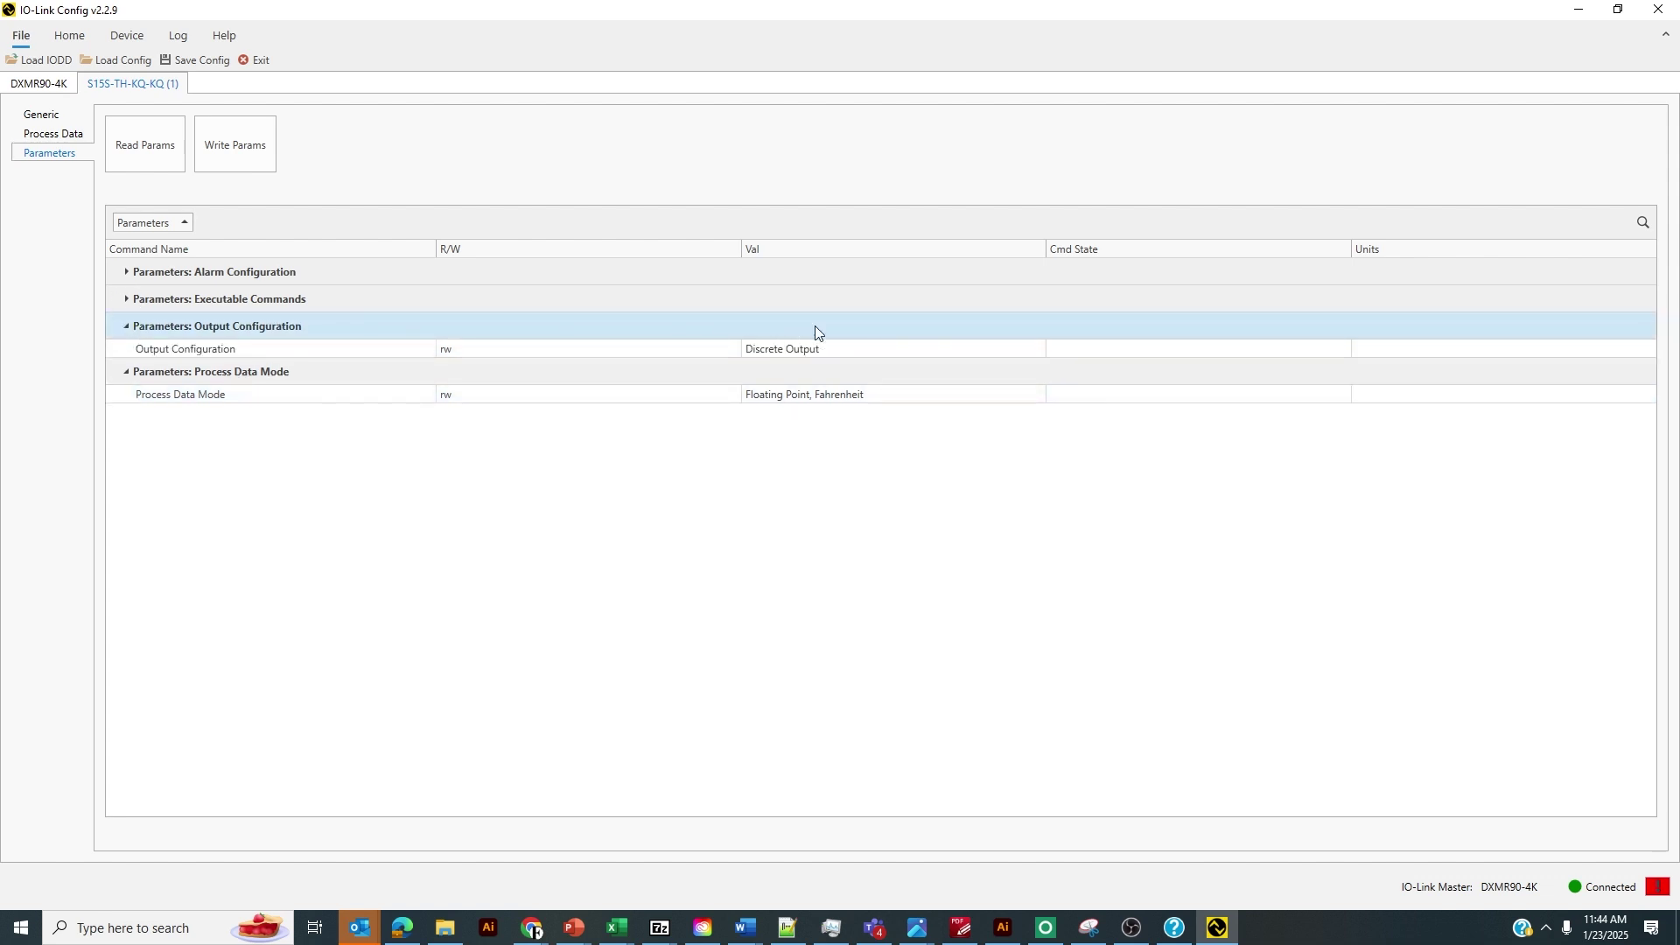
click(918, 350)
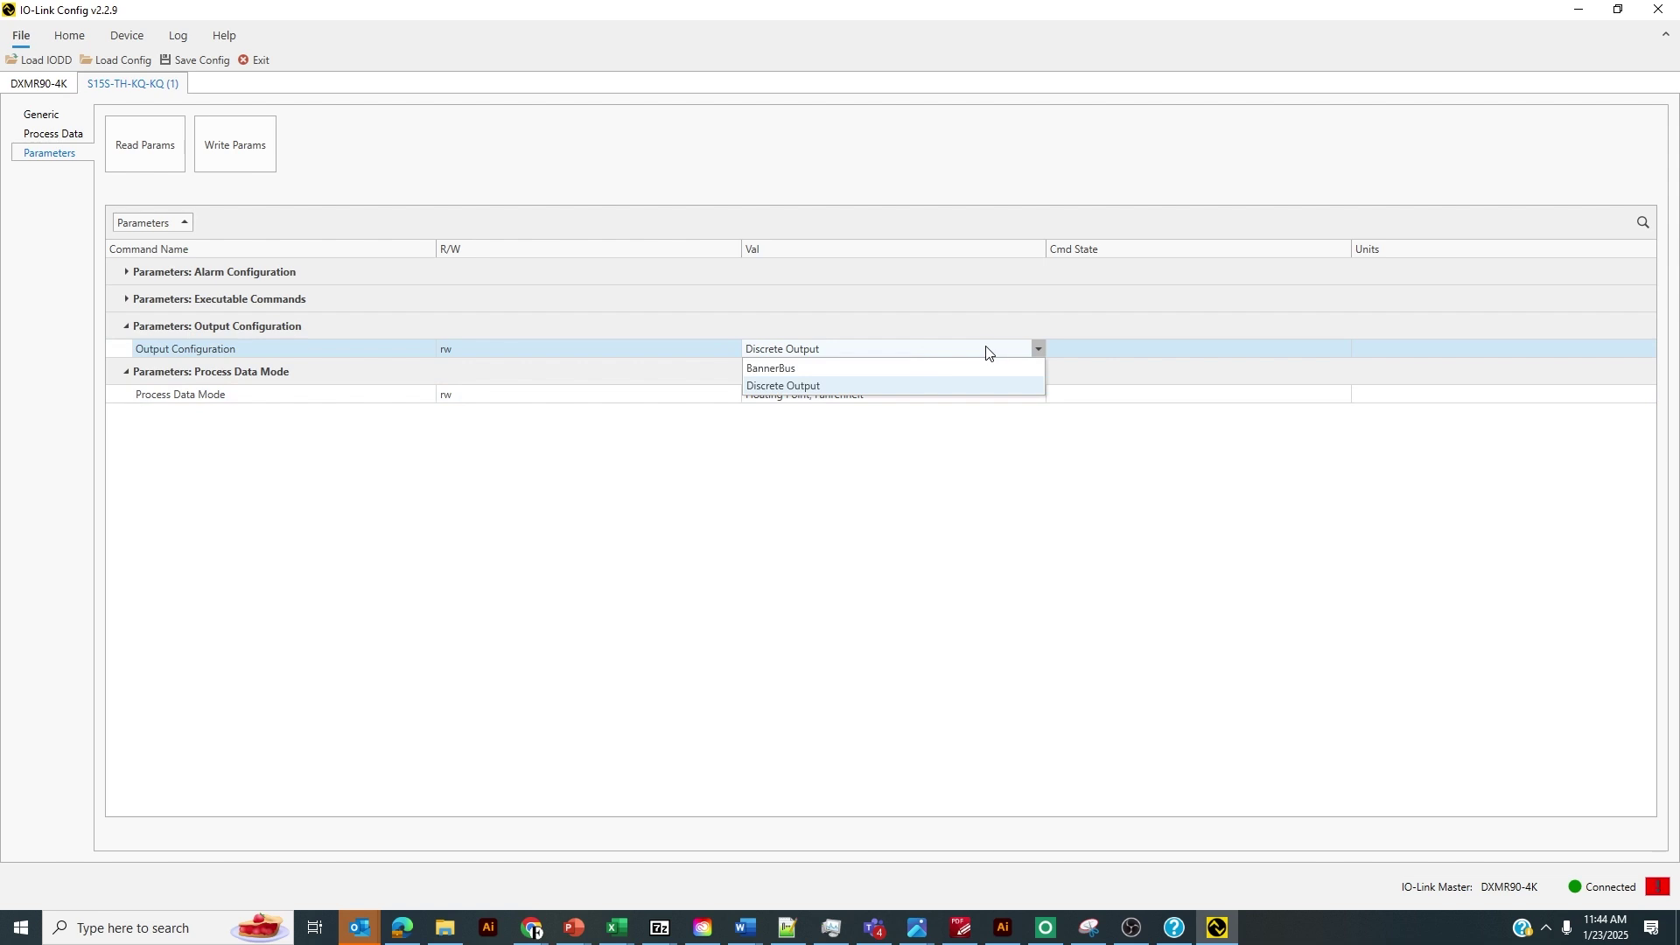
click(903, 386)
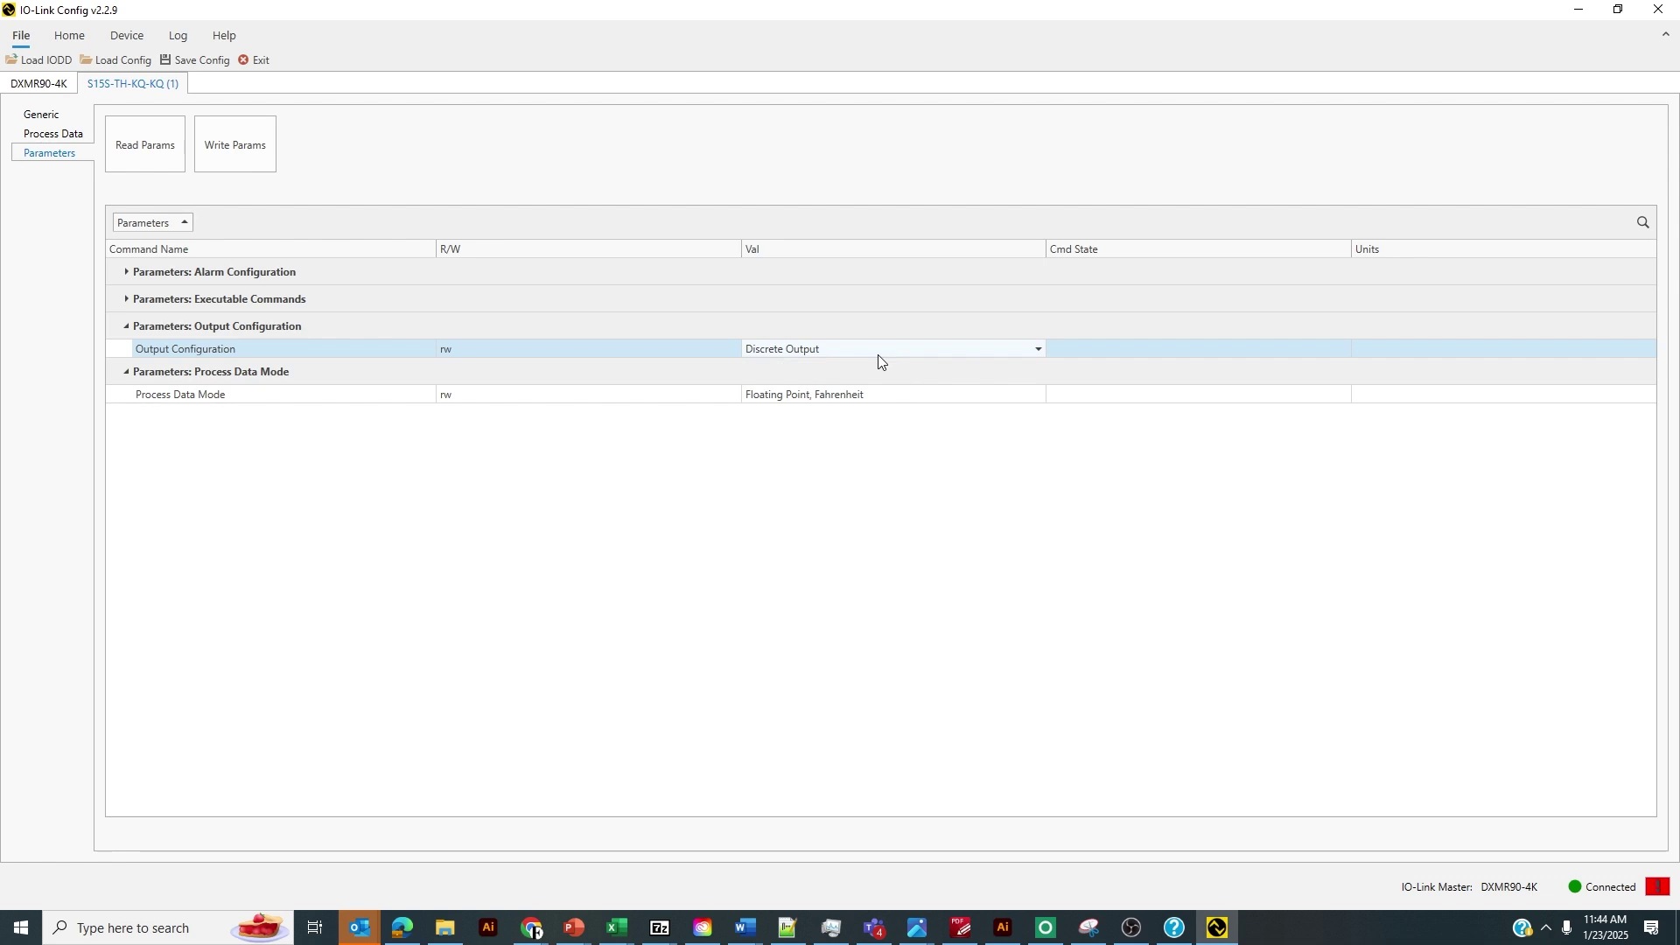
click(133, 271)
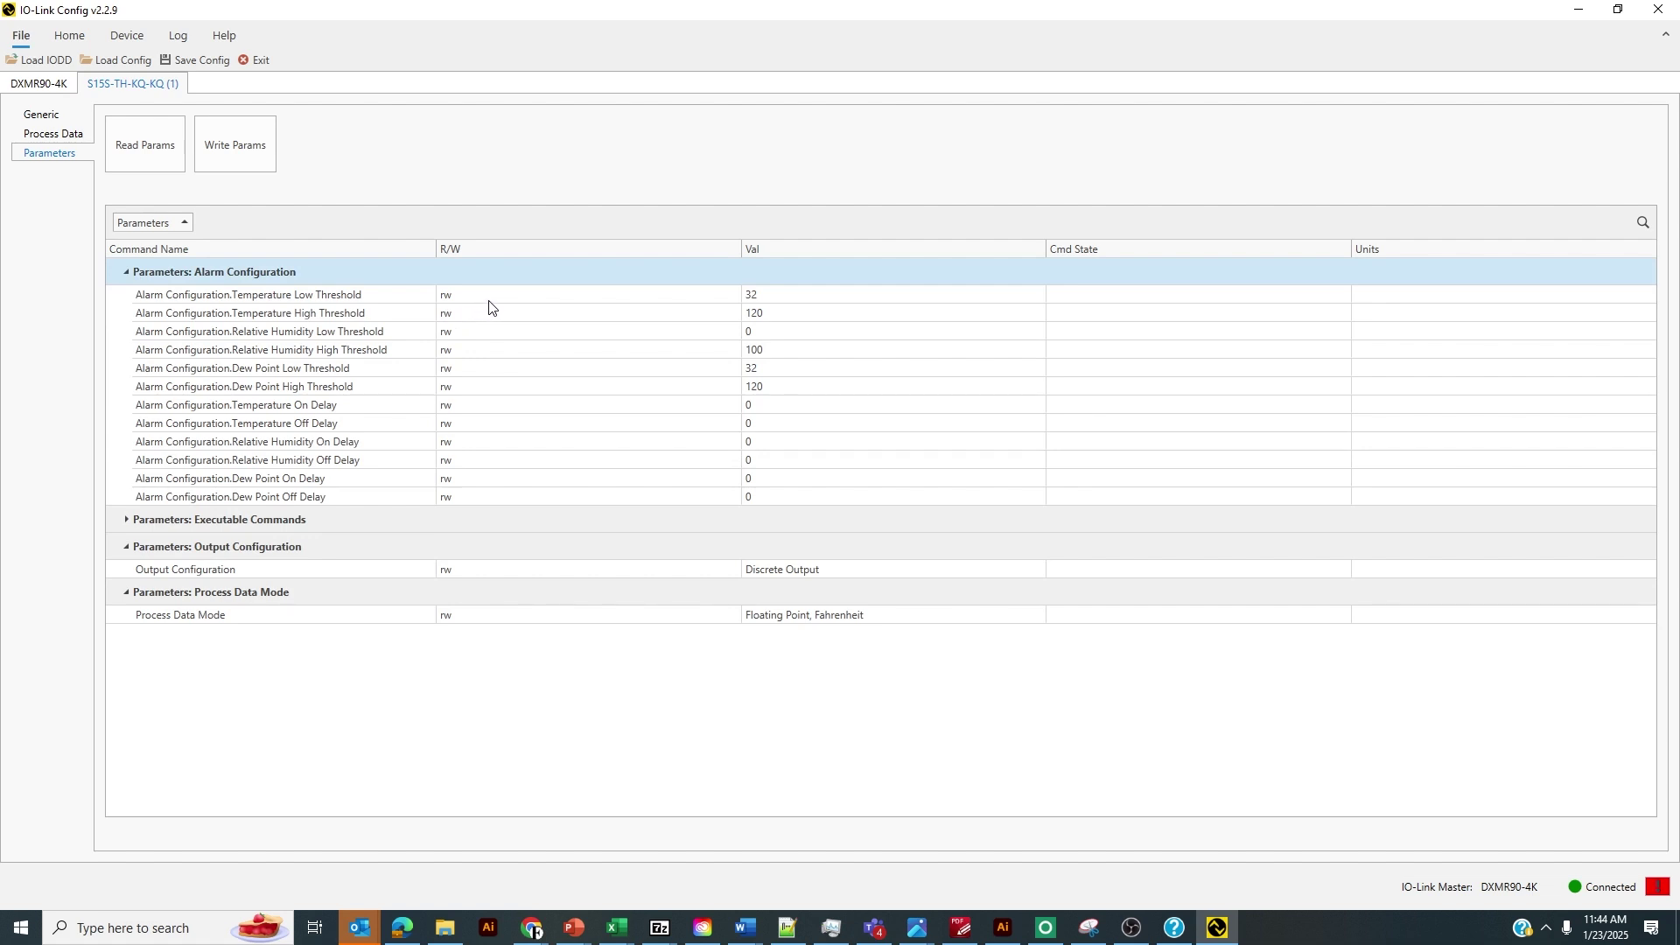
Step: Replace the Temperature High Threshold value 120 with 60
double_click(785, 317)
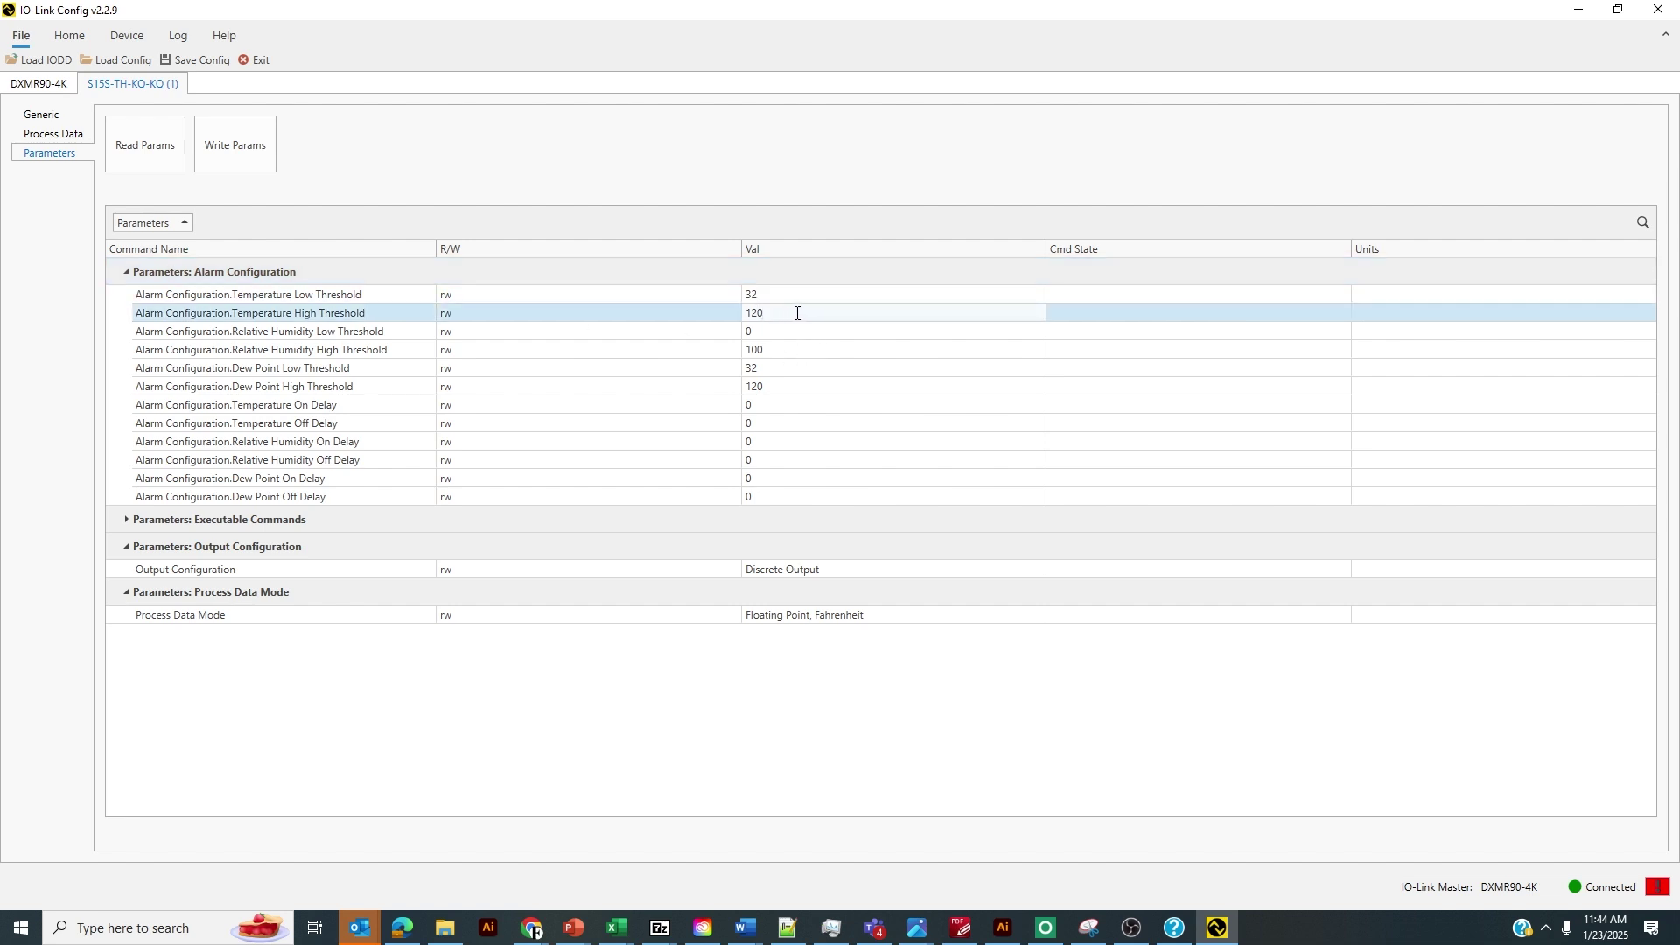
key(ctrl+a)
text(60)
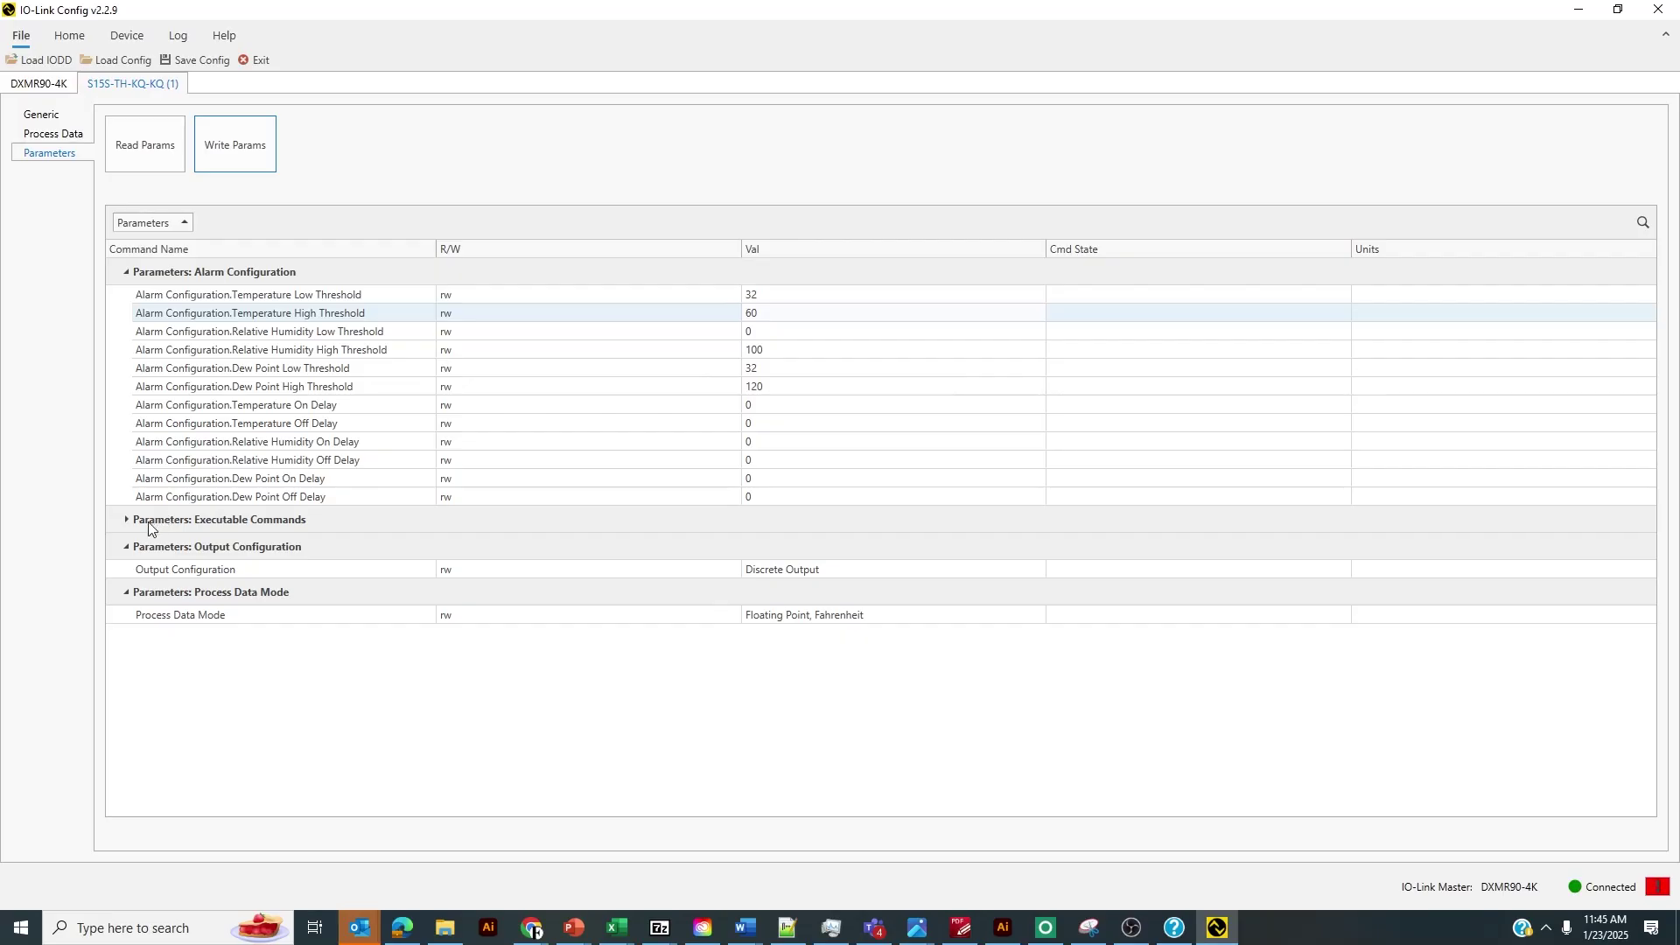
Step: Expand Executable Commands to list the Application Reset and Back-to-box commands
click(127, 520)
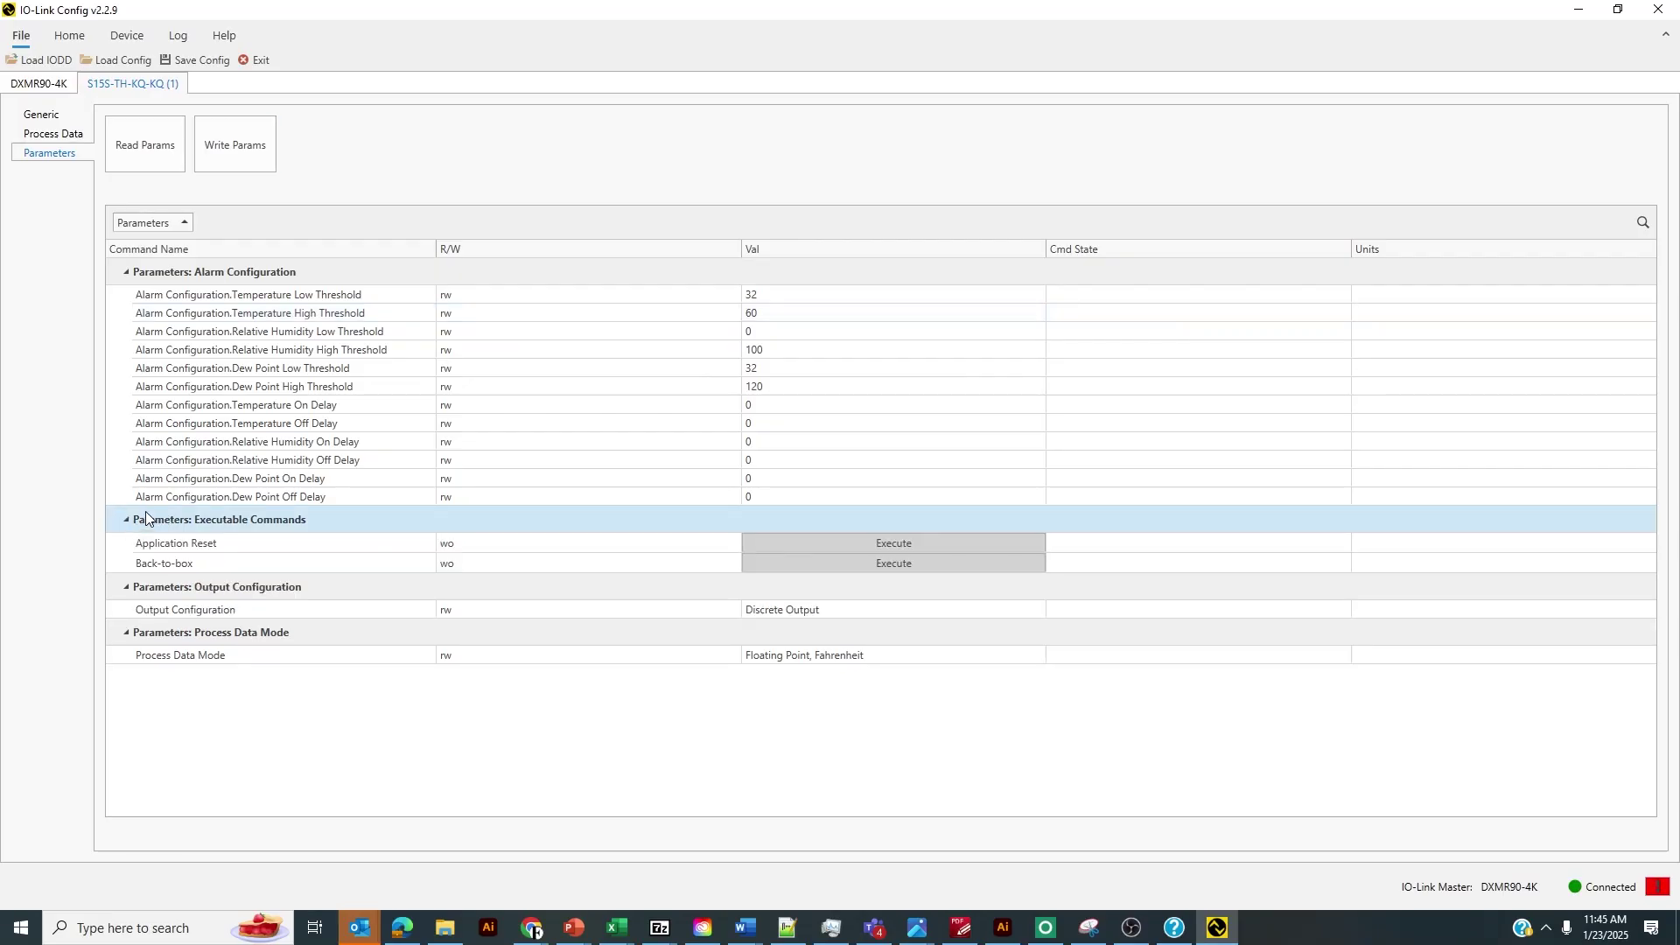